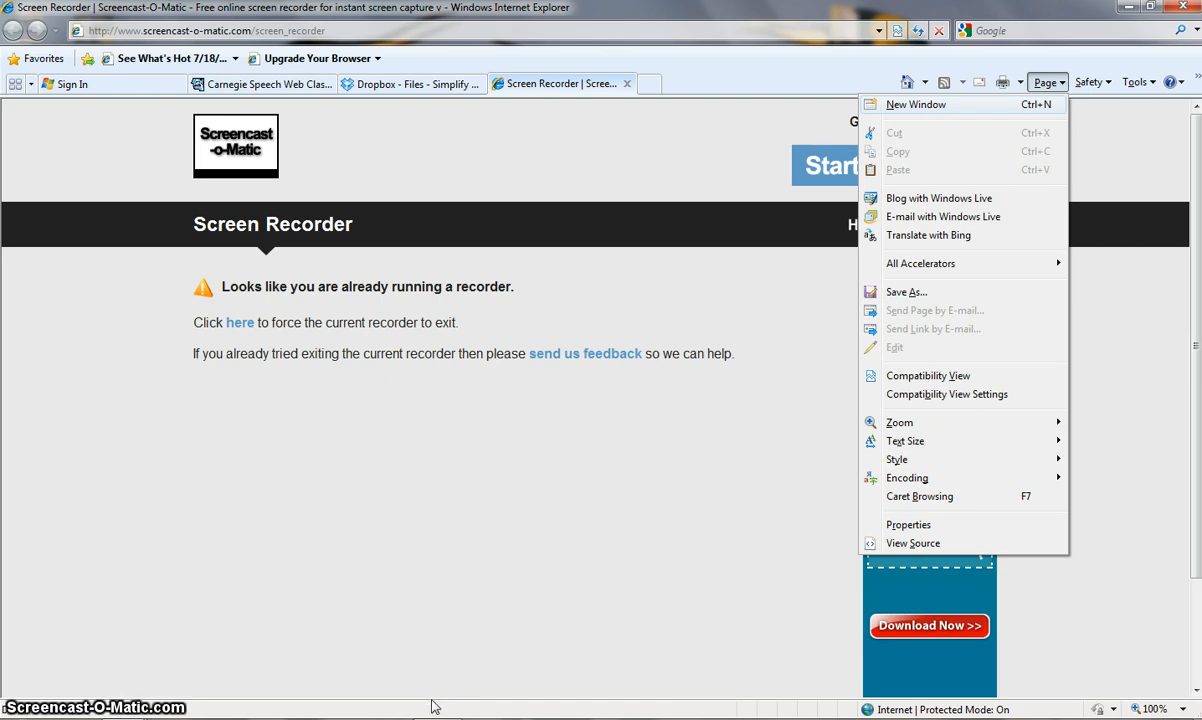
Open the document "Teacher-Word2007-Assessment7-21-11 #2" from the Teacher folder inside Agora Students in Dropbox
{"action": "mouse_move", "coordinate": [436, 705]}
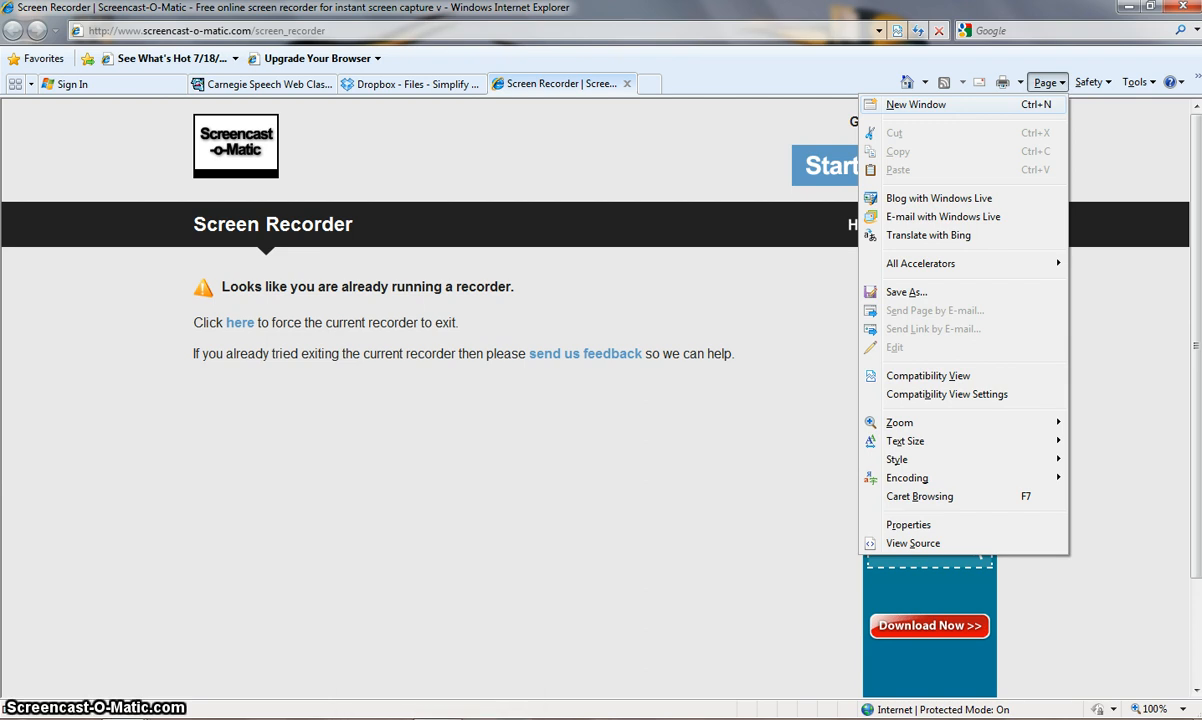
{"action": "double_click", "coordinate": [1040, 717]}
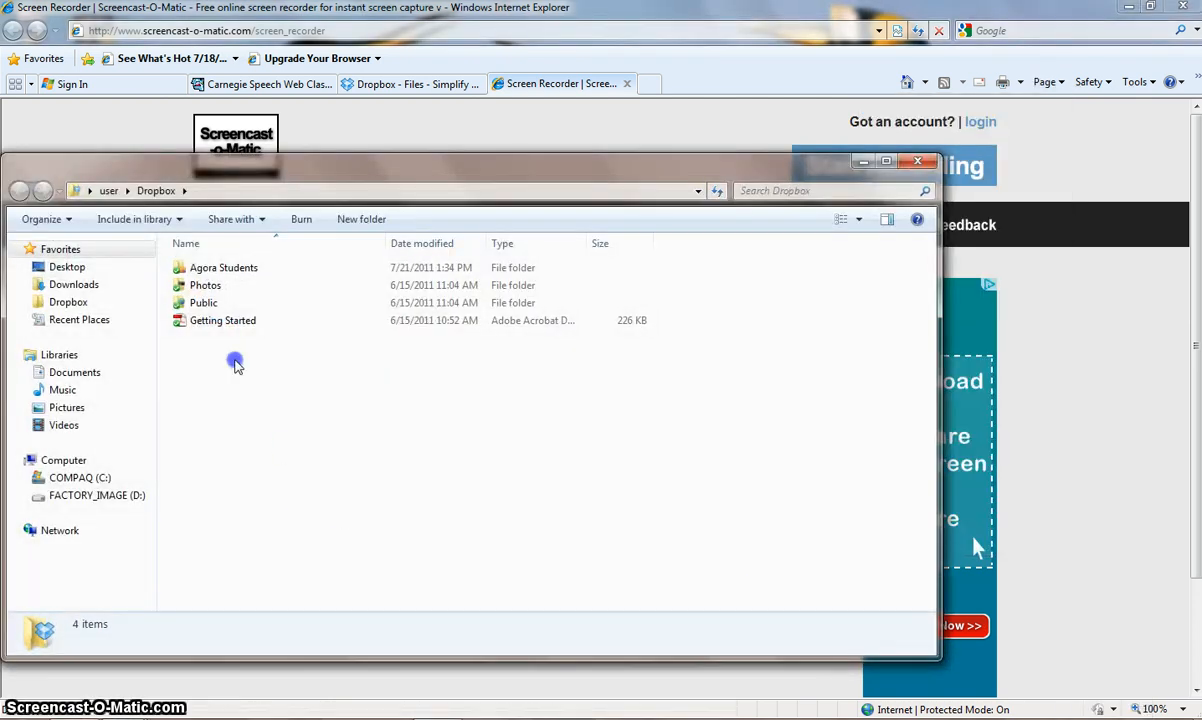
{"action": "double_click", "coordinate": [230, 265]}
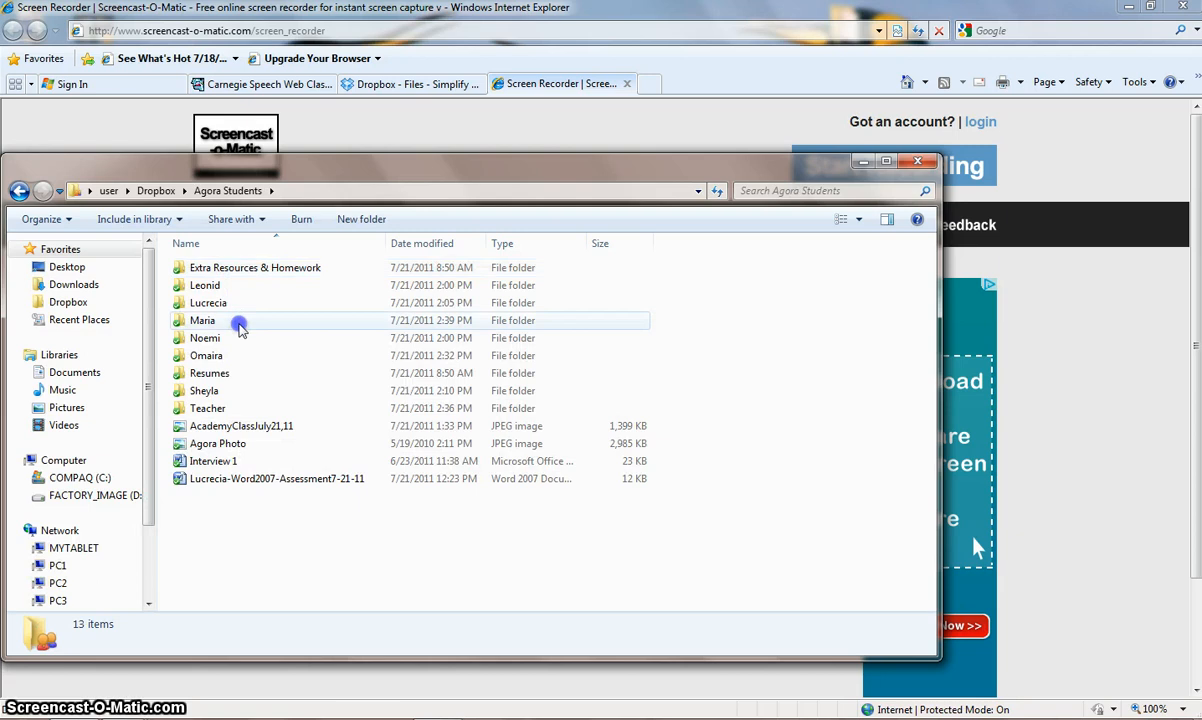
{"action": "double_click", "coordinate": [210, 409]}
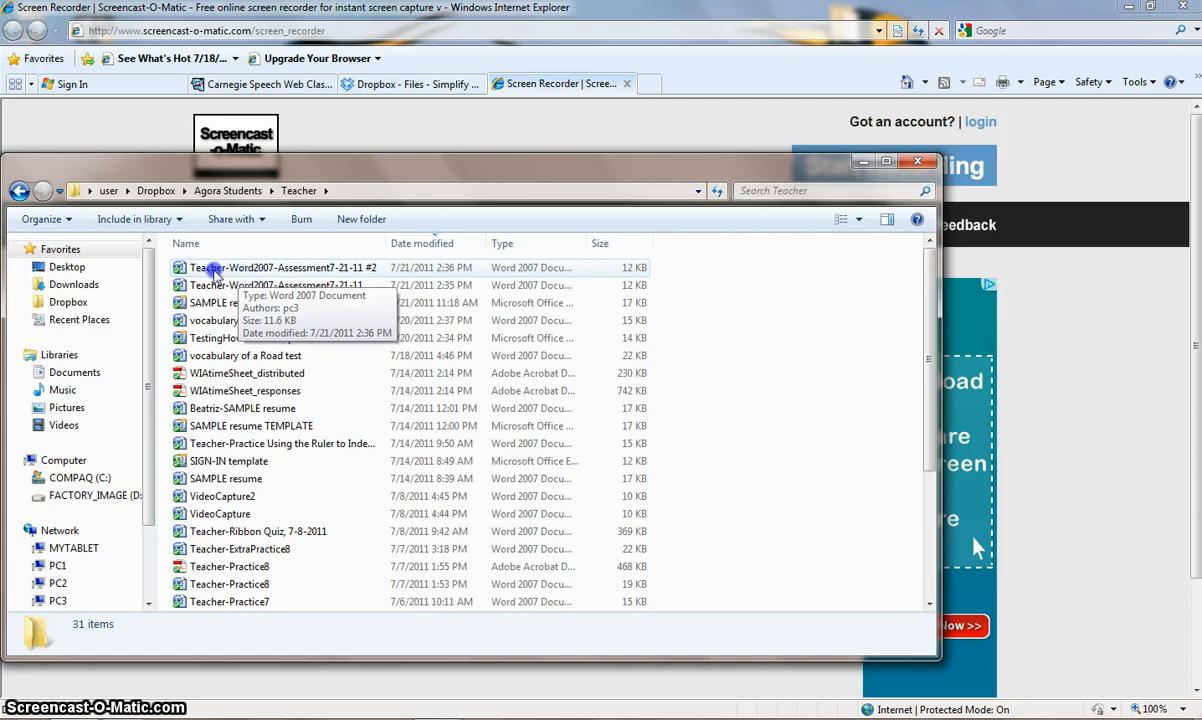
{"action": "double_click", "coordinate": [187, 268]}
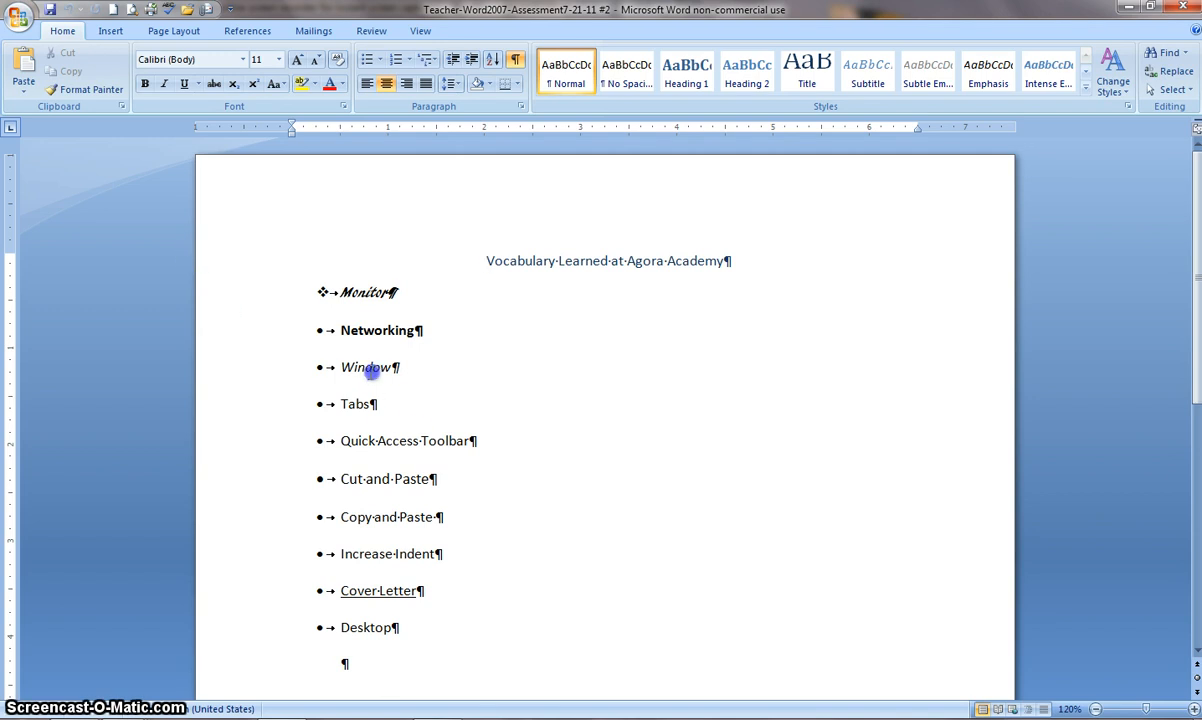
Make Window and Tabs an indented a/b lettered sublist, and indent the Cut and Paste and Copy and Paste bullets to 1 inch
{"action": "left_click_drag", "start_coordinate": [370, 368], "coordinate": [376, 402]}
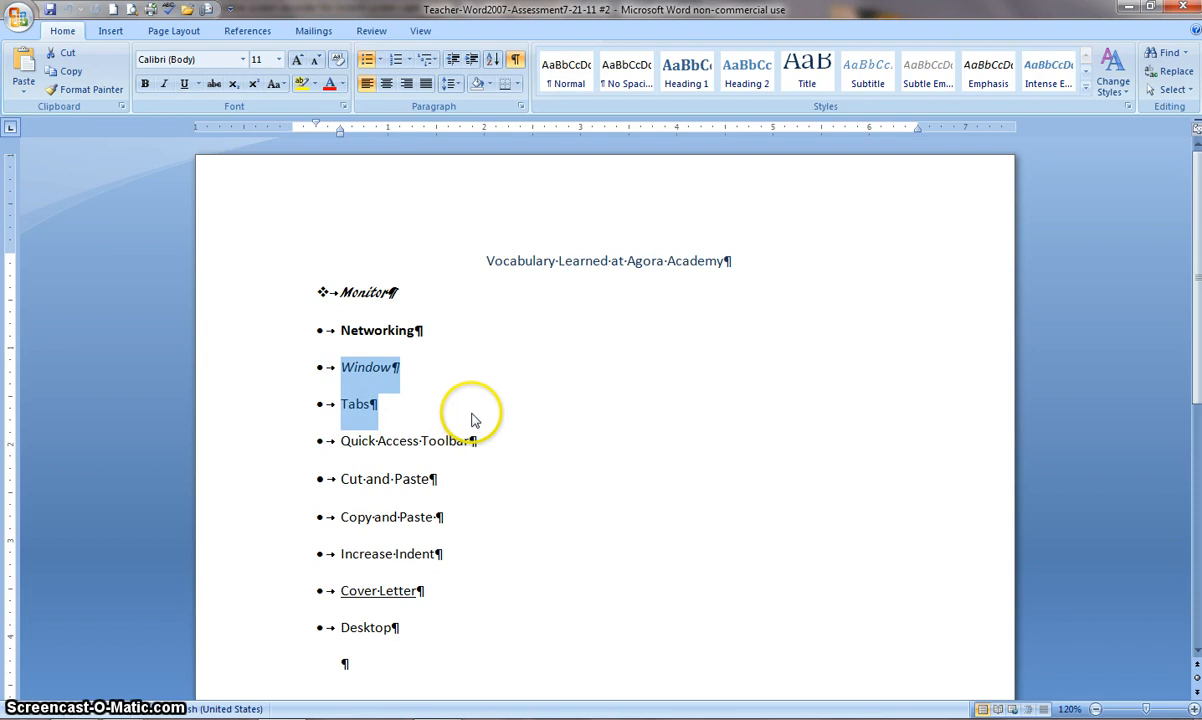
{"action": "left_click", "coordinate": [473, 62]}
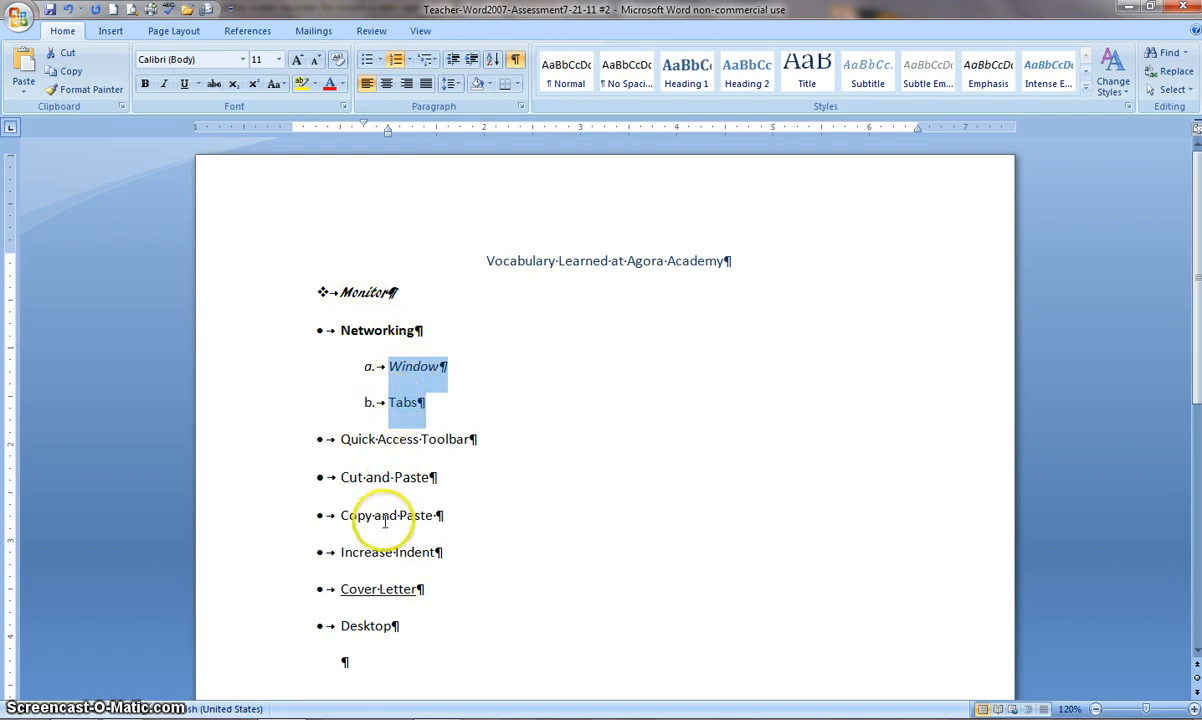
{"action": "left_click_drag", "start_coordinate": [340, 477], "coordinate": [462, 513]}
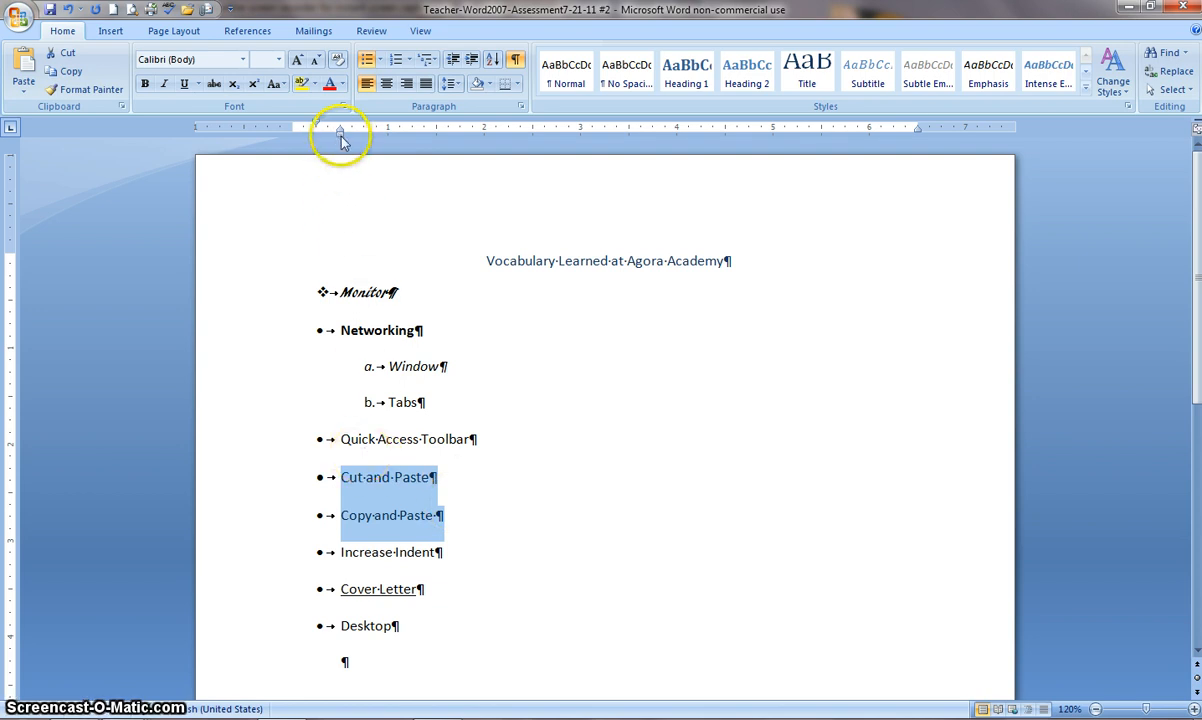
{"action": "mouse_move", "coordinate": [340, 133]}
{"action": "left_mouse_down"}
{"action": "mouse_move", "coordinate": [418, 140]}
{"action": "mouse_move", "coordinate": [389, 140]}
{"action": "left_mouse_up"}
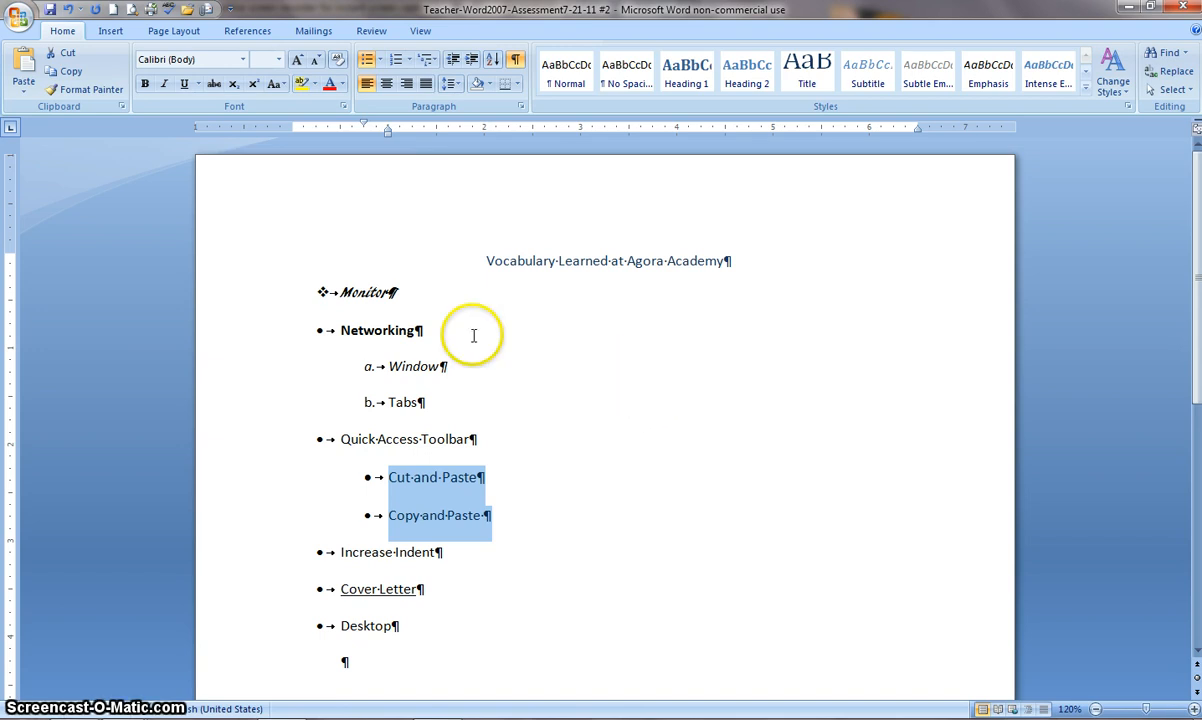
{"action": "left_click", "coordinate": [390, 290]}
{"action": "left_click", "coordinate": [396, 330]}
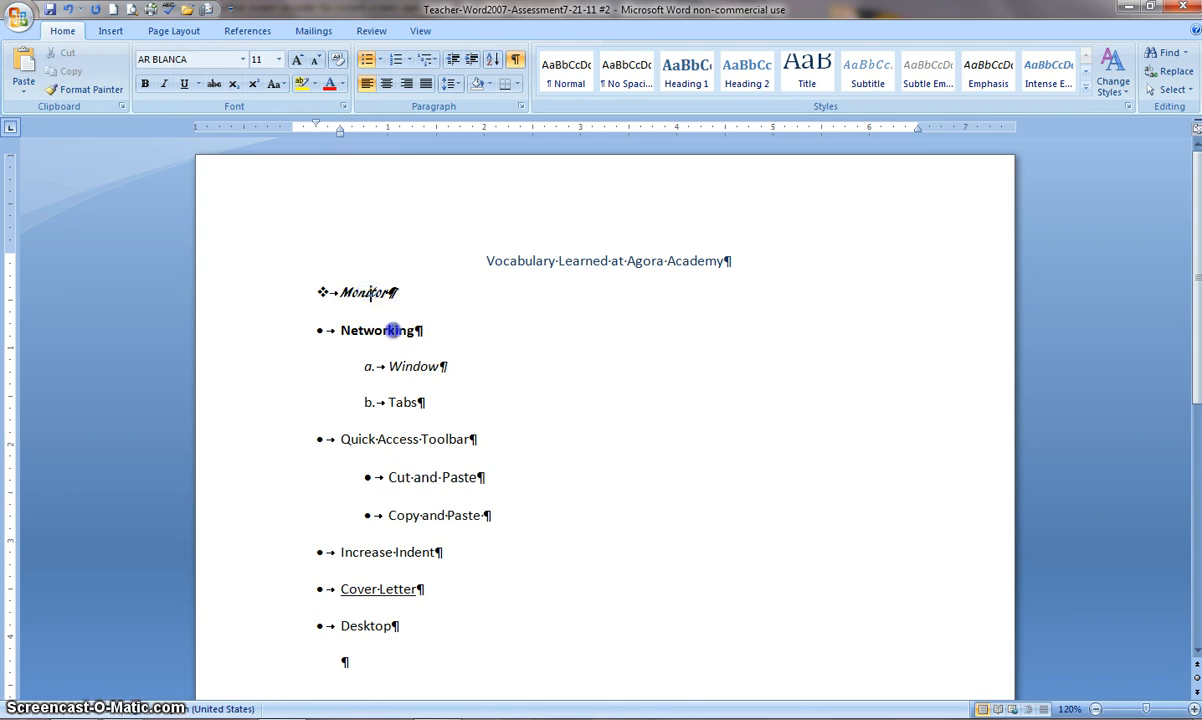
{"action": "left_click", "coordinate": [412, 367]}
{"action": "left_click", "coordinate": [411, 455]}
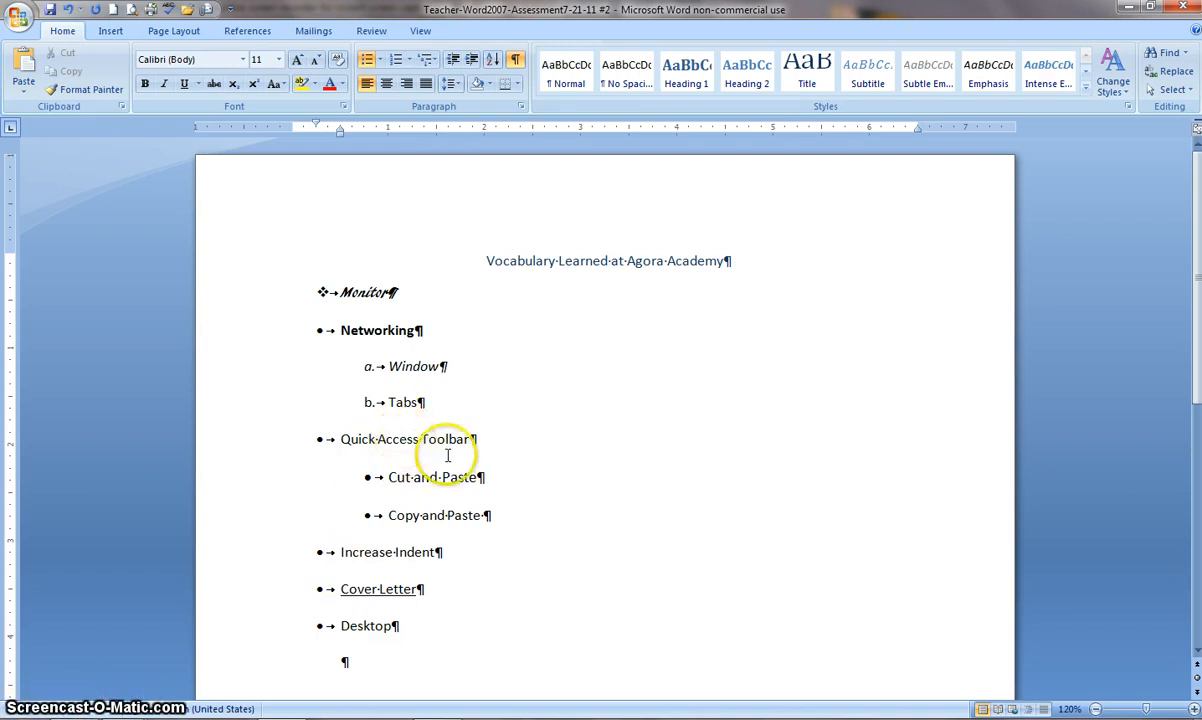
{"action": "left_click", "coordinate": [475, 440]}
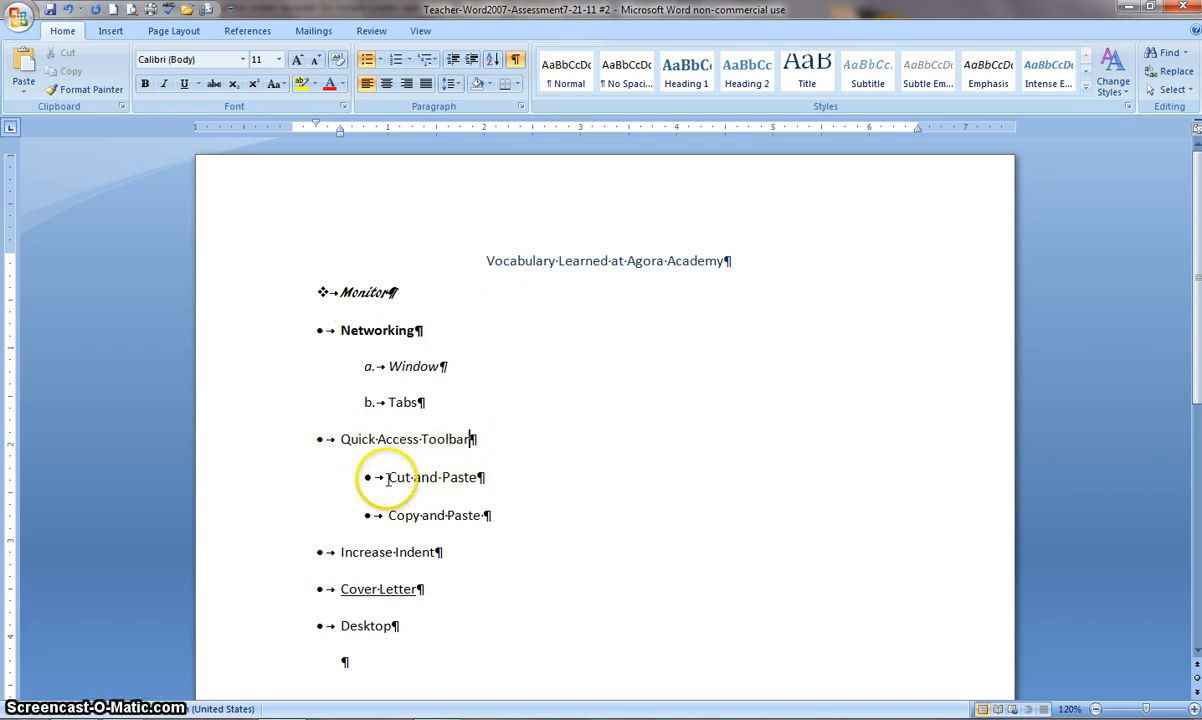
{"action": "left_click_drag", "start_coordinate": [389, 477], "coordinate": [405, 625]}
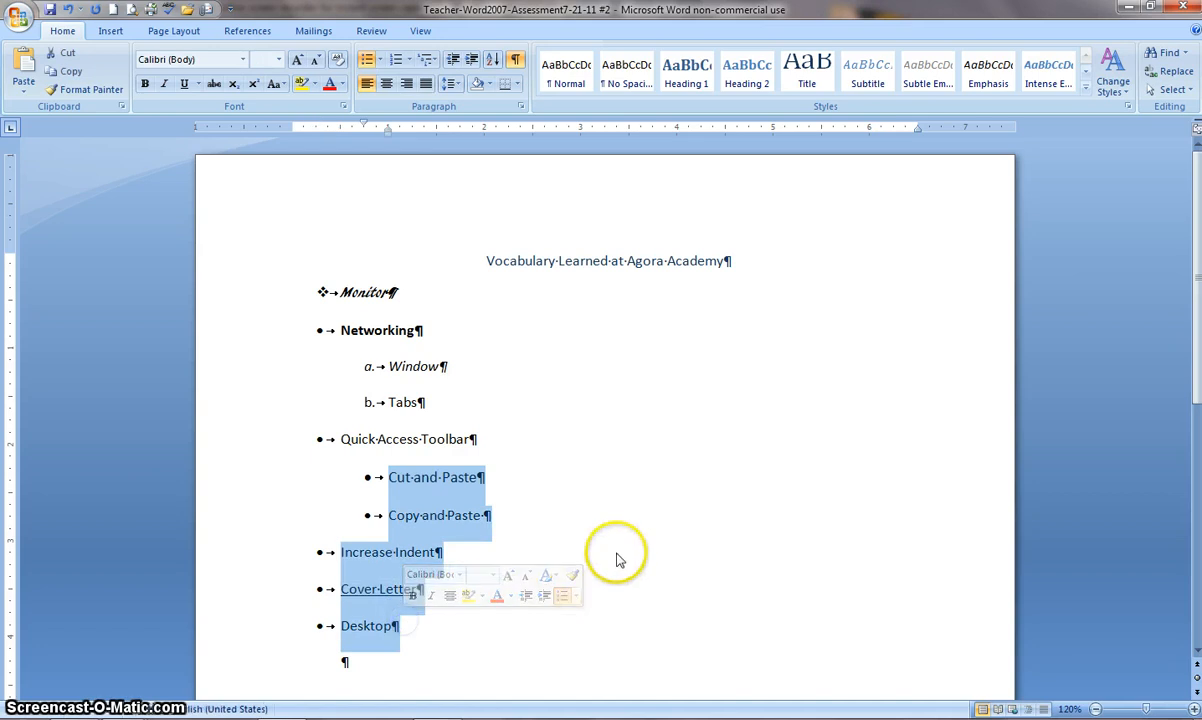
{"action": "left_click", "coordinate": [575, 519]}
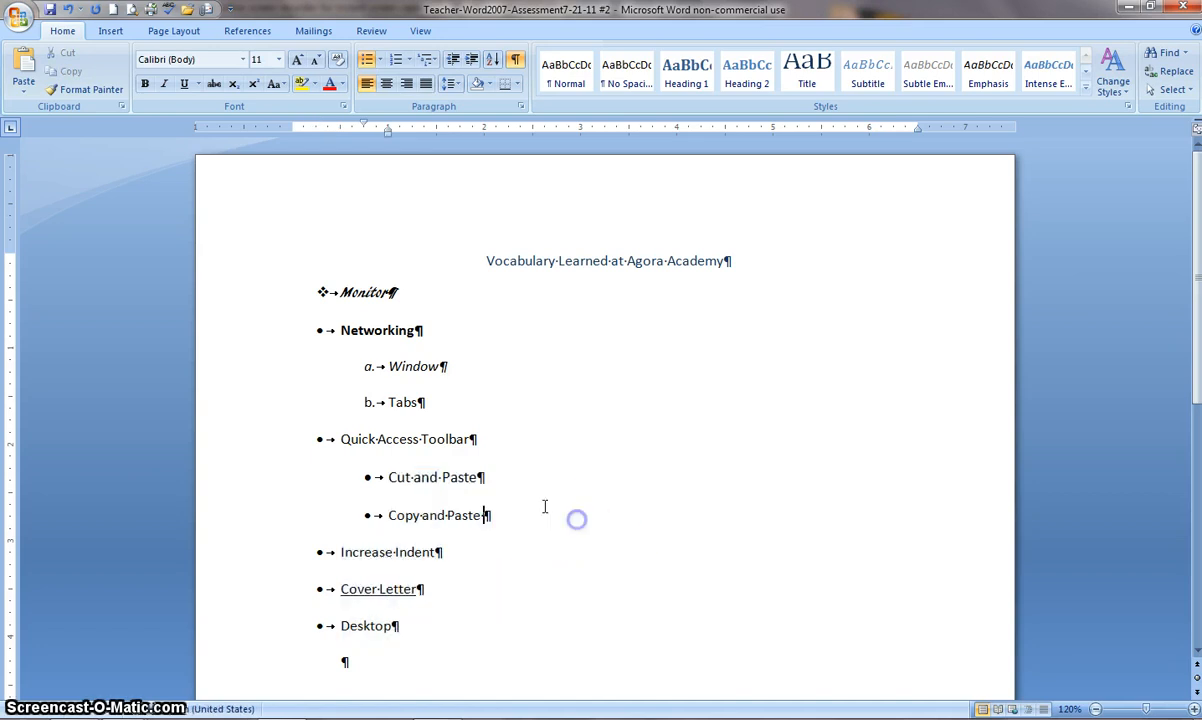
{"action": "left_click", "coordinate": [446, 438]}
{"action": "left_click", "coordinate": [456, 476]}
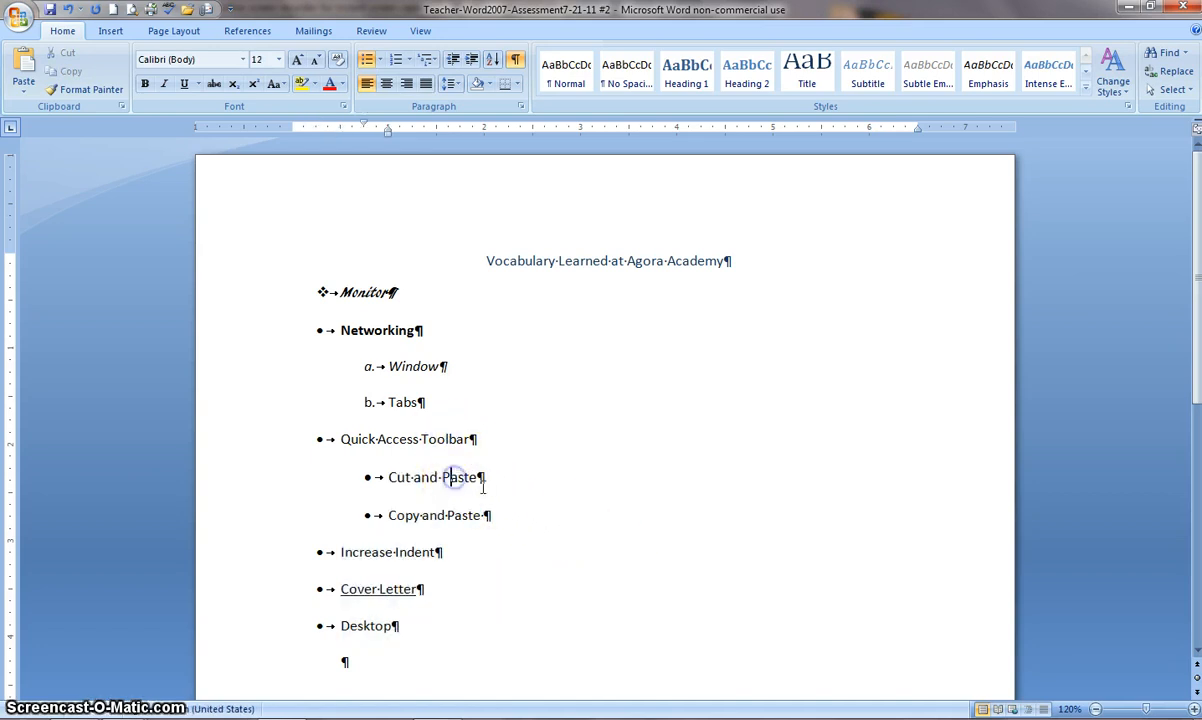
{"action": "left_click", "coordinate": [483, 440]}
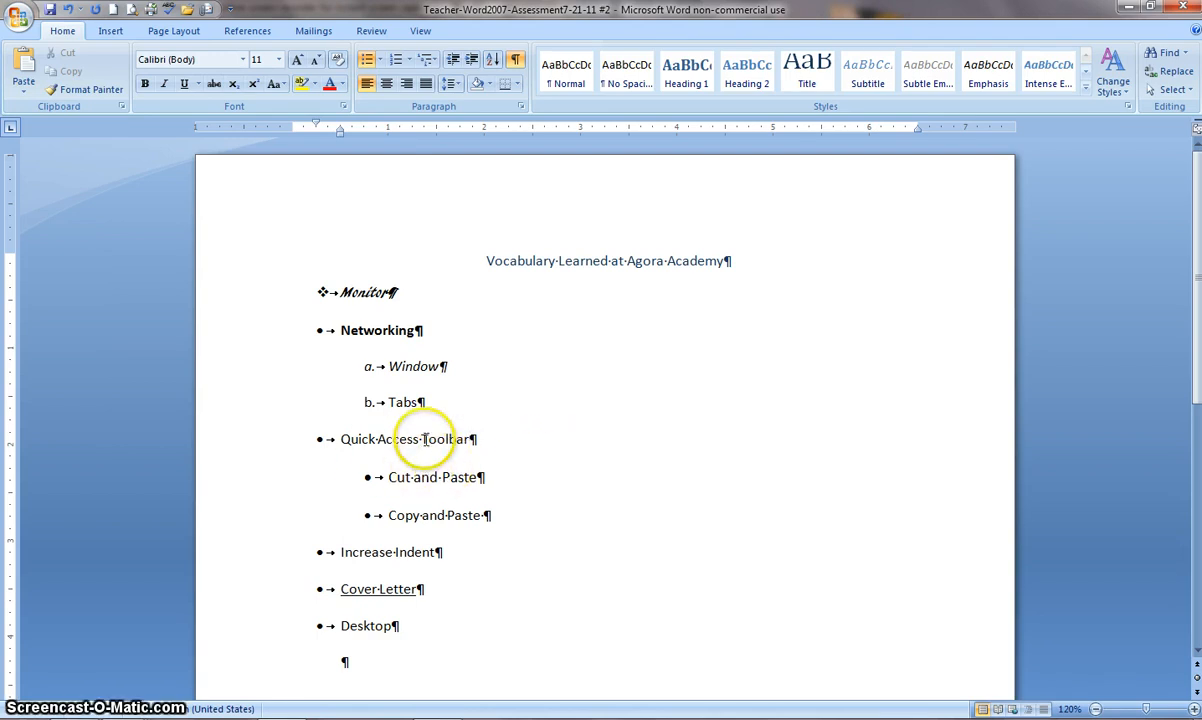
Insert a page break directly after the text "Quick Access Toolbar" and review the split across both pages
{"action": "left_click", "coordinate": [472, 439]}
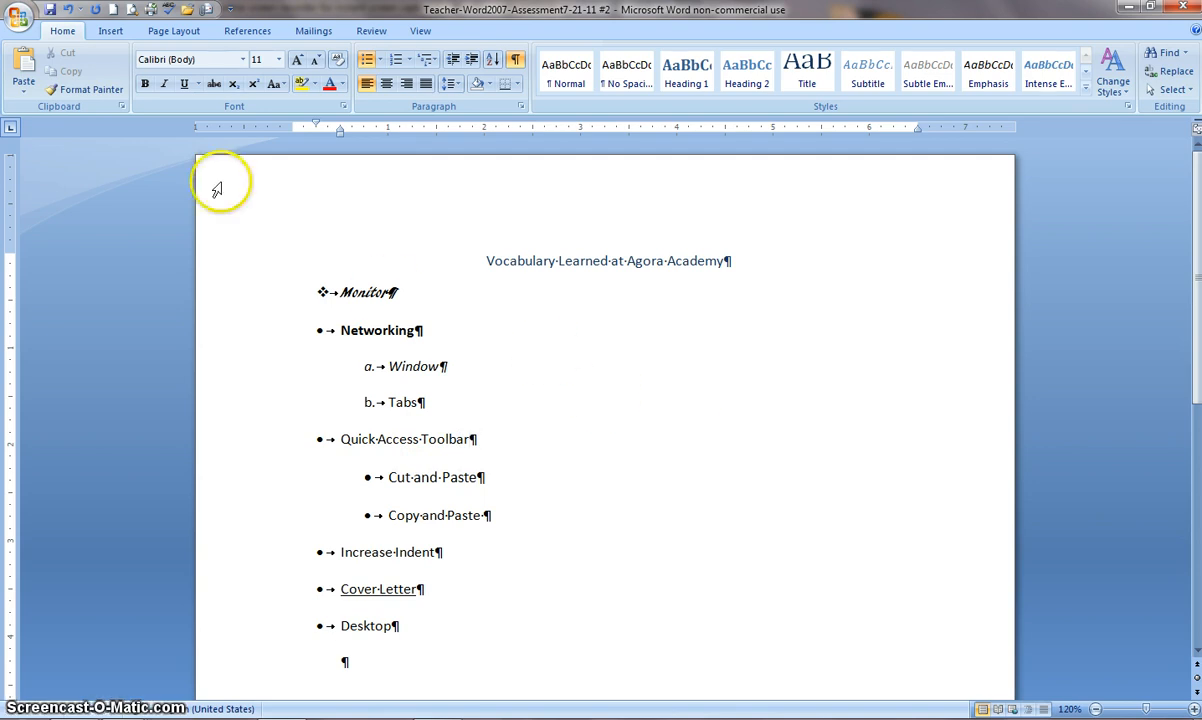
{"action": "left_click", "coordinate": [111, 33]}
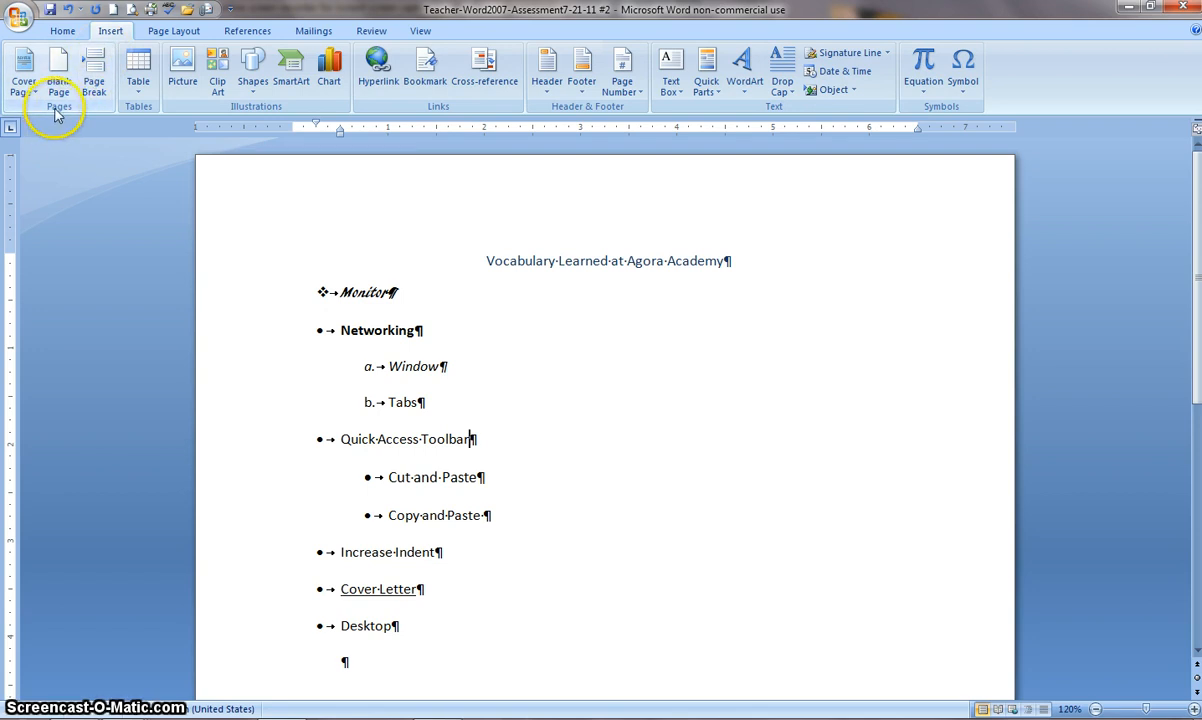
{"action": "left_click", "coordinate": [95, 72]}
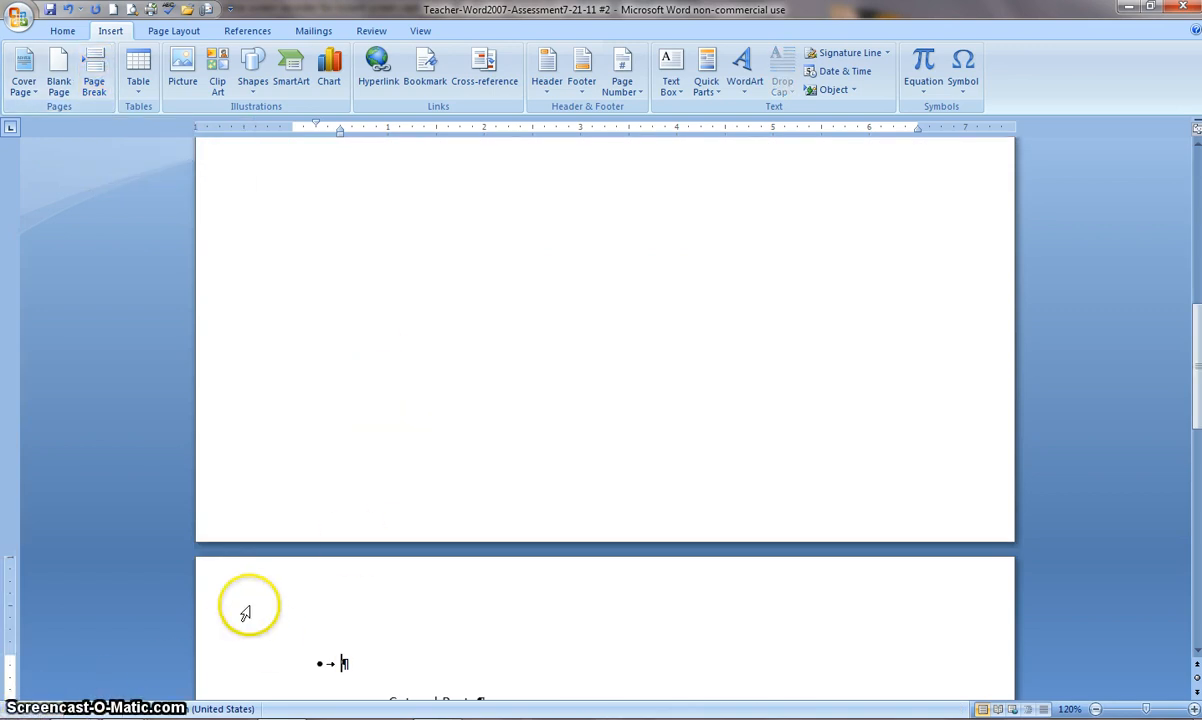
{"action": "scroll", "coordinate": [247, 585], "scroll_direction": "up", "scroll_amount": 10}
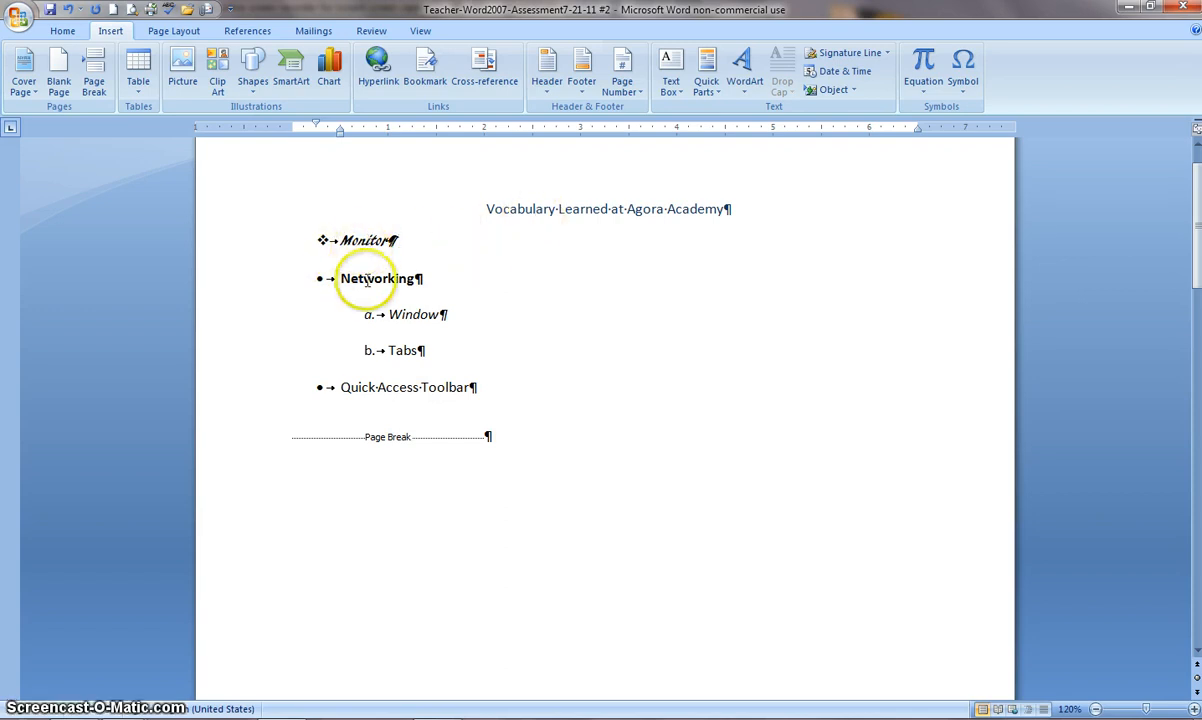
{"action": "left_click", "coordinate": [401, 388]}
{"action": "scroll", "coordinate": [400, 390], "scroll_direction": "down", "scroll_amount": 20}
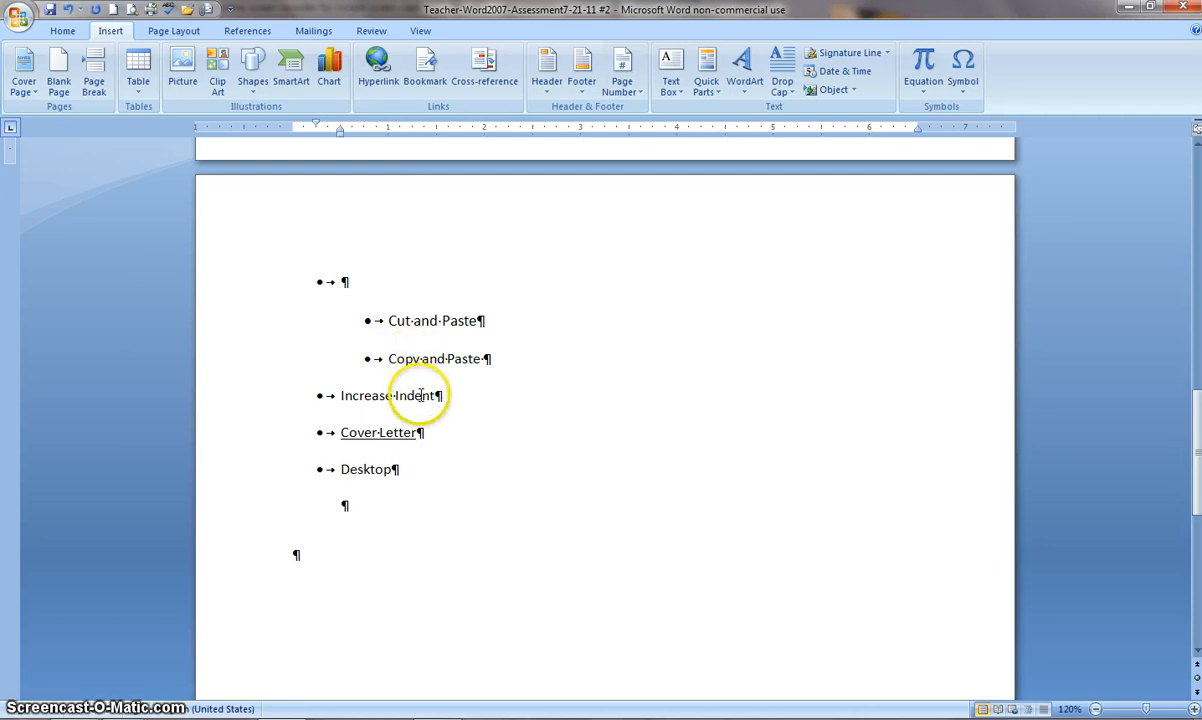
Add centred Page X of Y numbering at the bottom of the pages with the Bold Numbers 2 style
{"action": "left_click", "coordinate": [480, 416]}
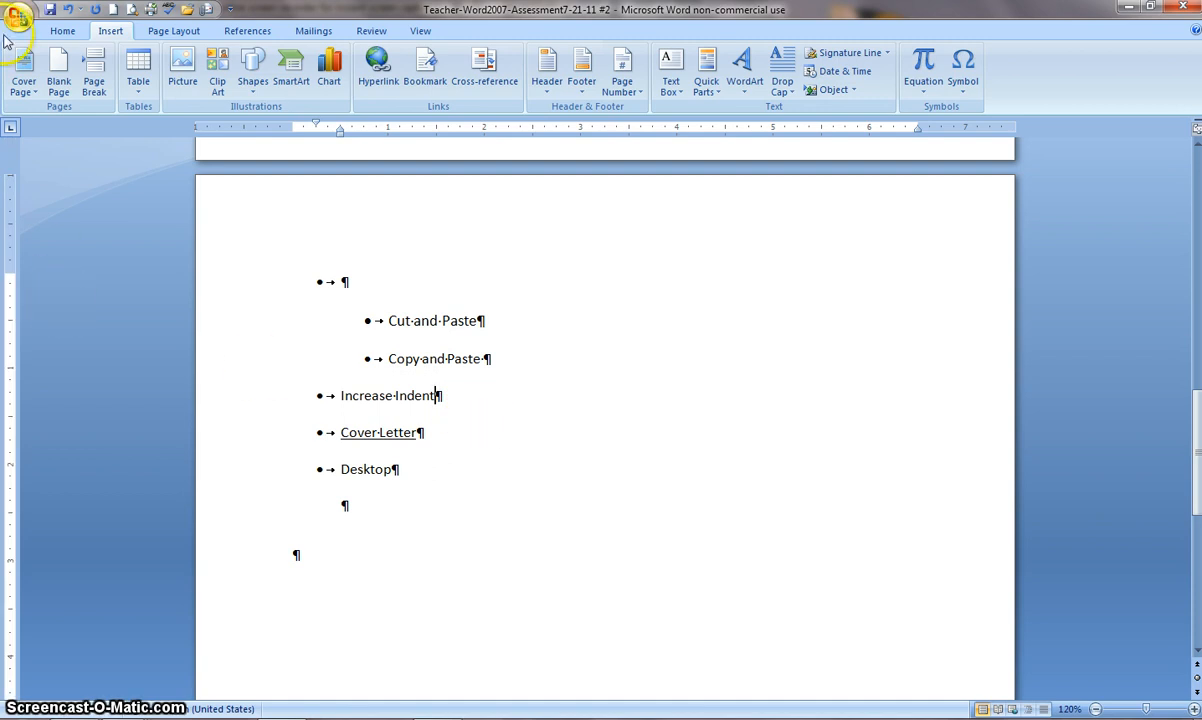
{"action": "left_click", "coordinate": [110, 33]}
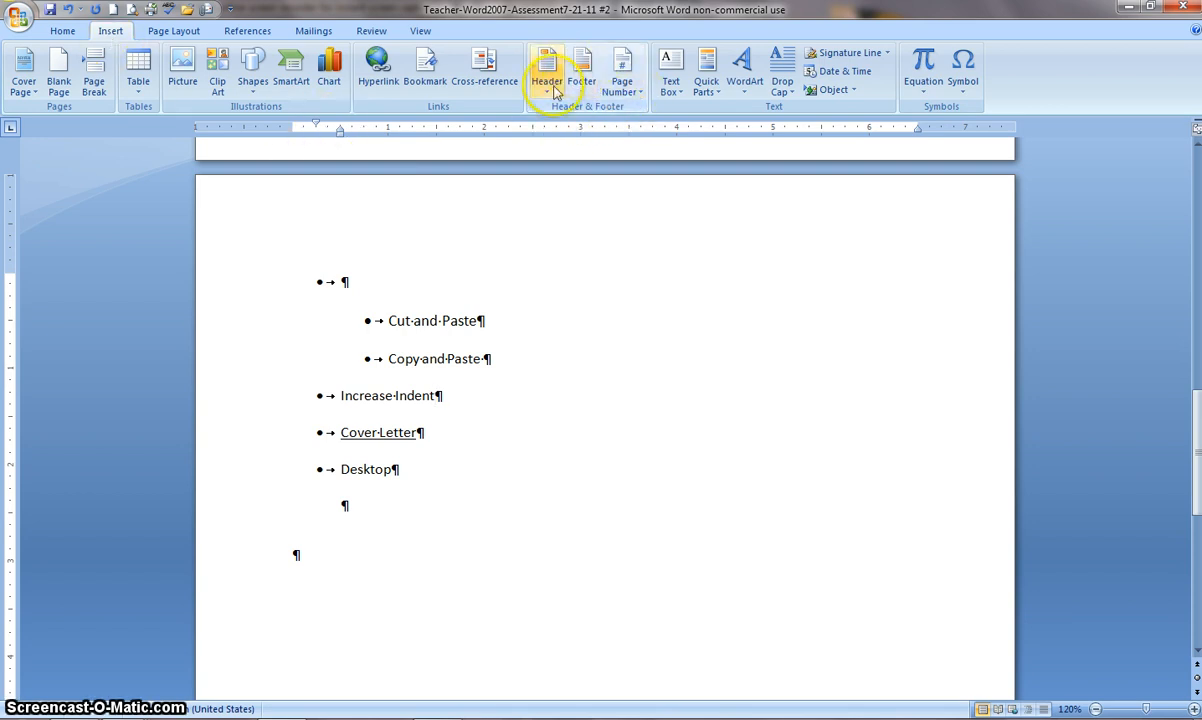
{"action": "left_click", "coordinate": [641, 99]}
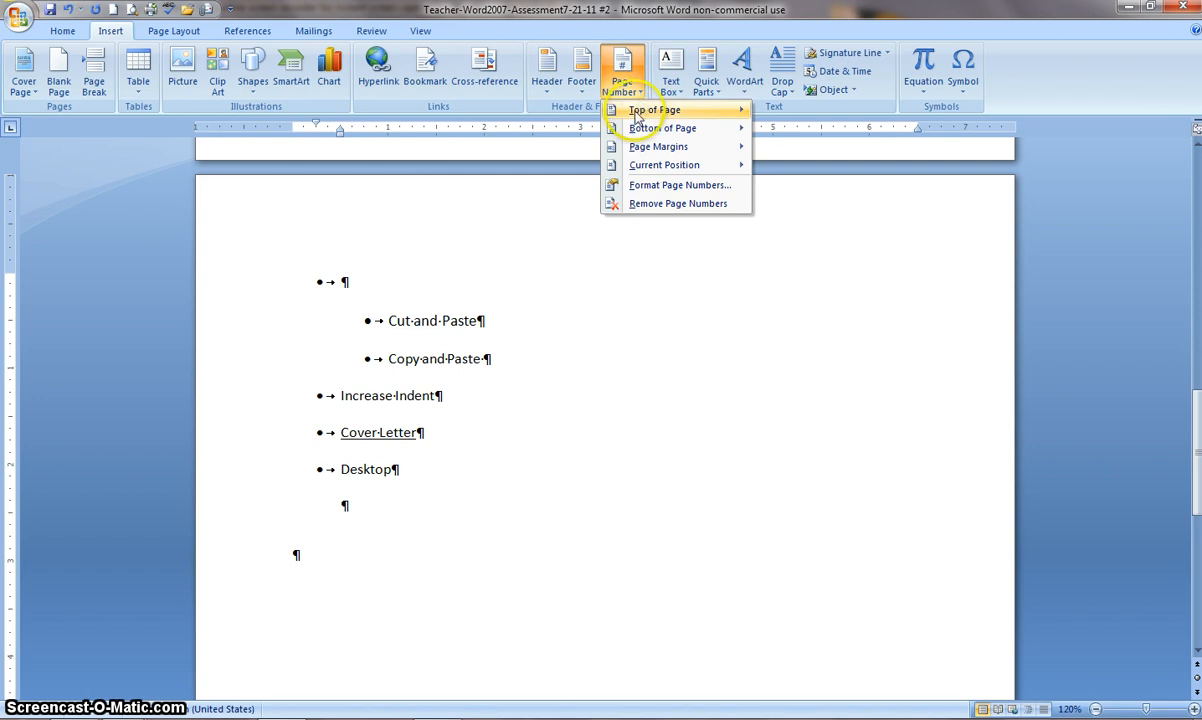
{"action": "mouse_move", "coordinate": [636, 117]}
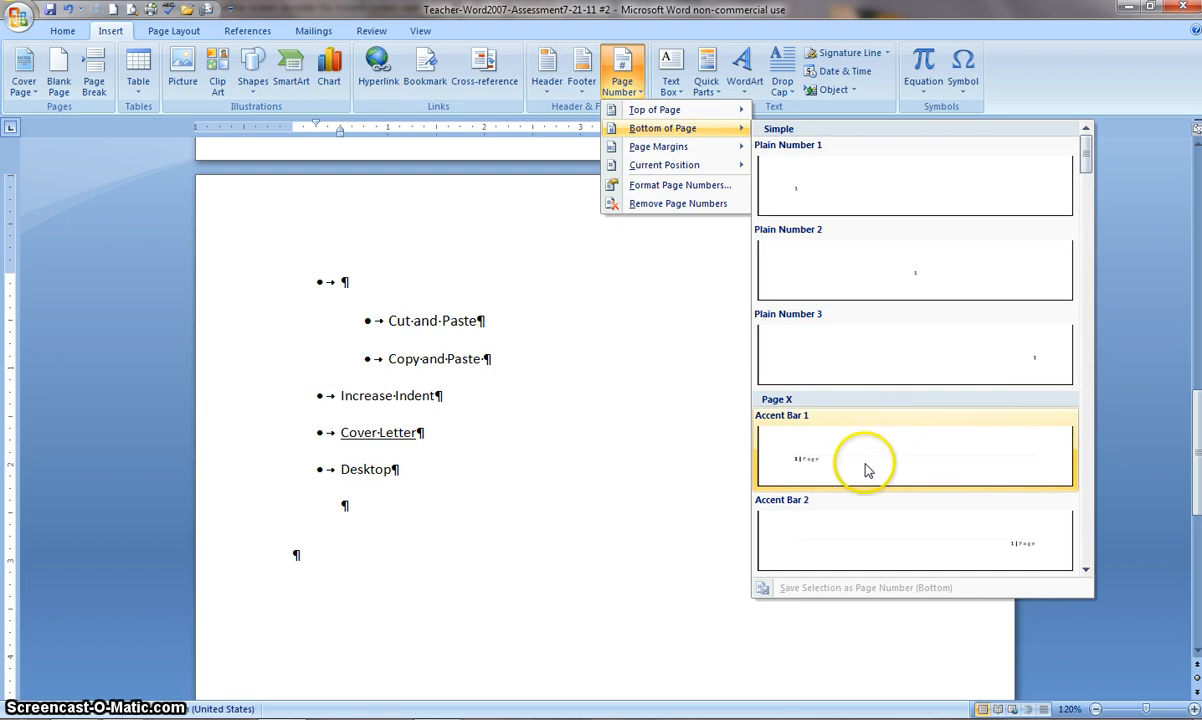
{"action": "left_click", "coordinate": [1086, 573]}
{"action": "left_click", "coordinate": [1086, 573]}
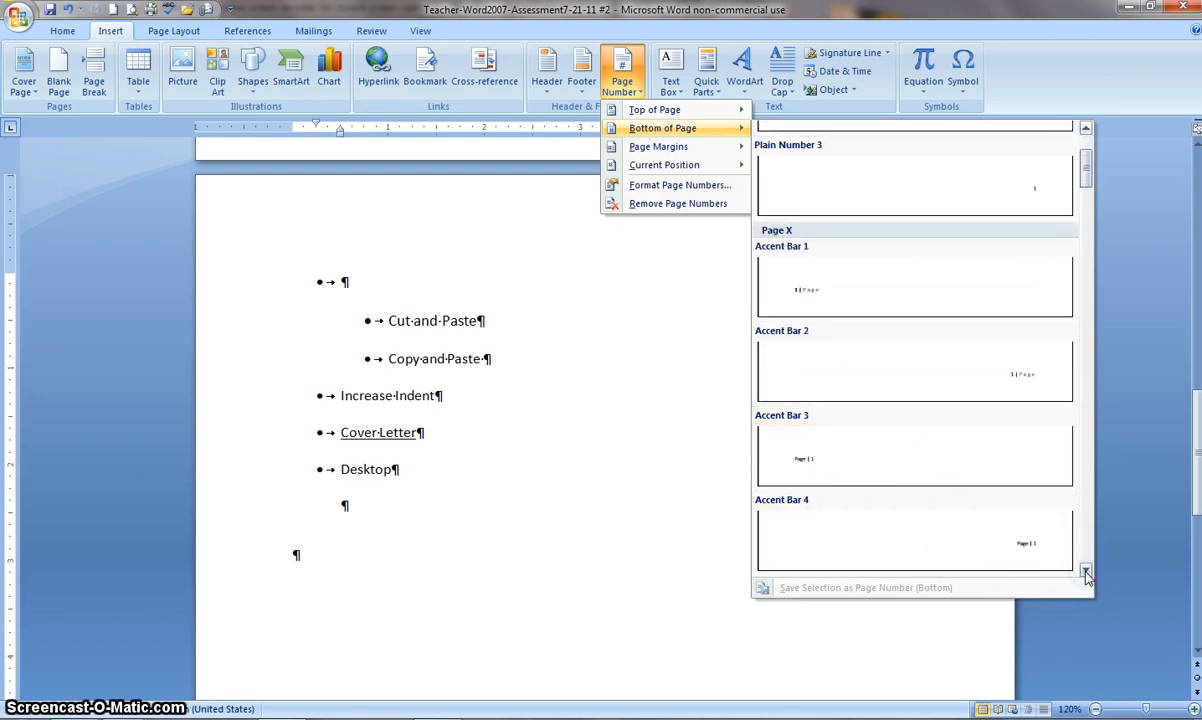
{"action": "left_click", "coordinate": [1086, 573]}
{"action": "left_click", "coordinate": [1086, 573]}
{"action": "left_click", "coordinate": [1086, 573]}
{"action": "left_click", "coordinate": [1086, 573]}
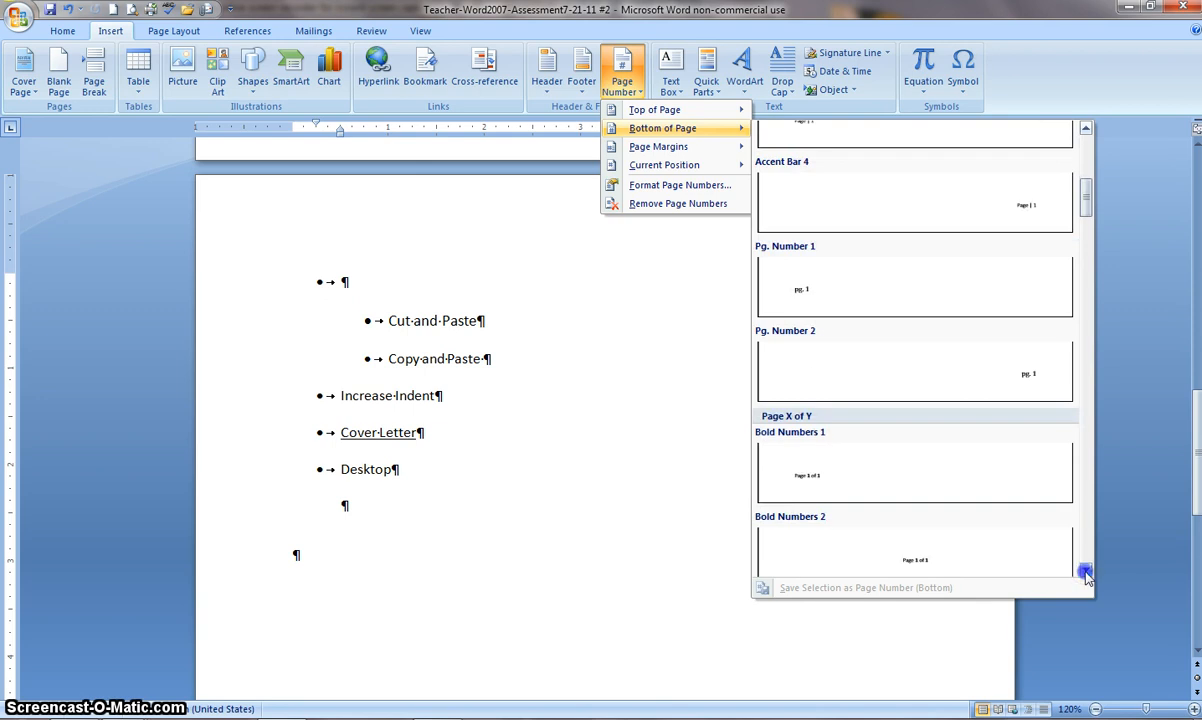
{"action": "left_click", "coordinate": [1086, 573]}
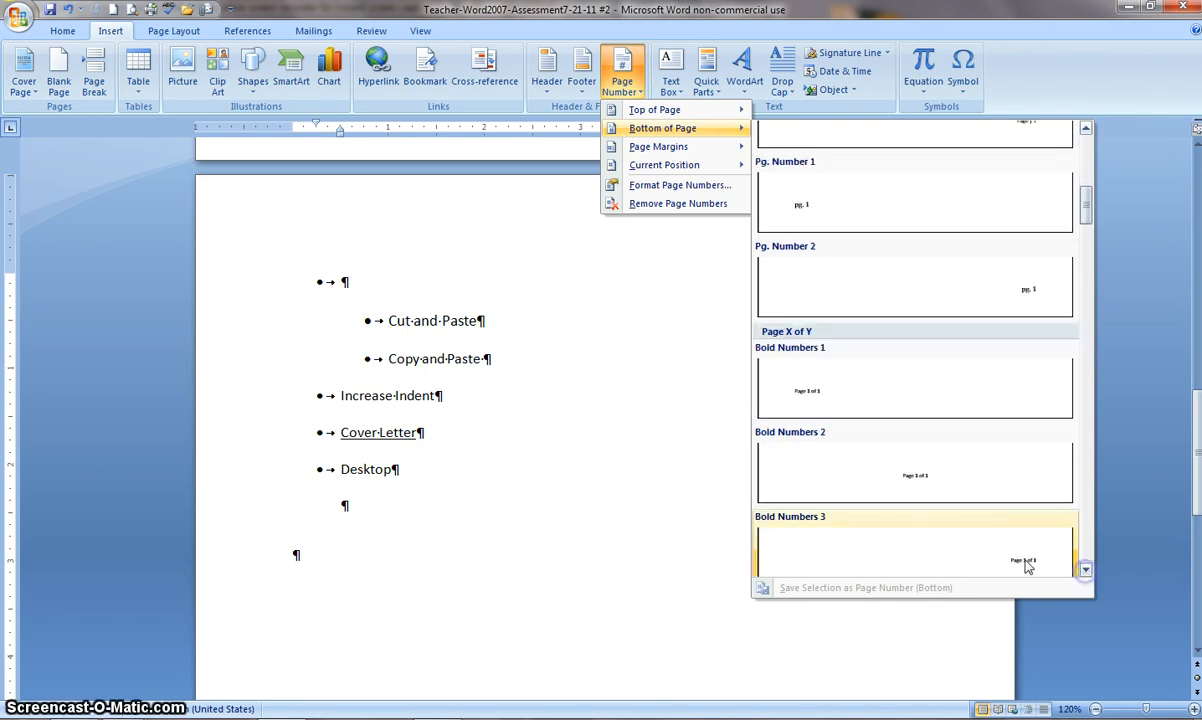
{"action": "left_click", "coordinate": [837, 468]}
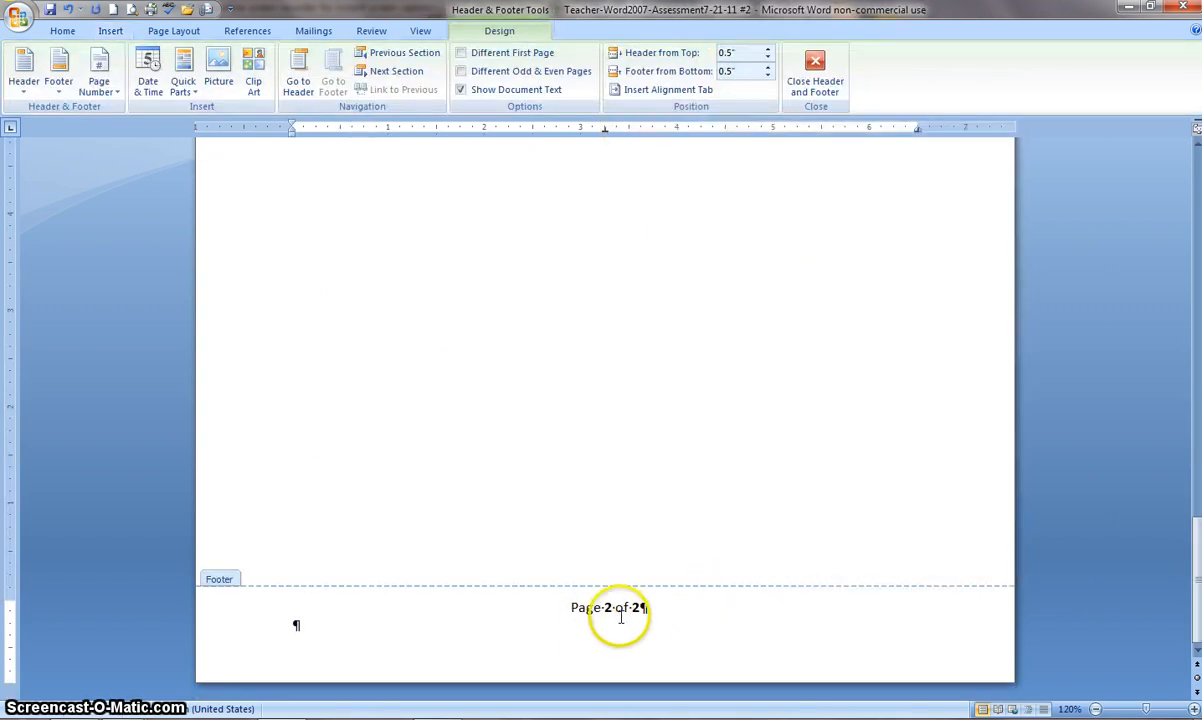
Add the text "Teacher, July 21, 2011" to the empty footer line below the page number
{"action": "scroll", "coordinate": [616, 605], "scroll_direction": "up", "scroll_amount": 10}
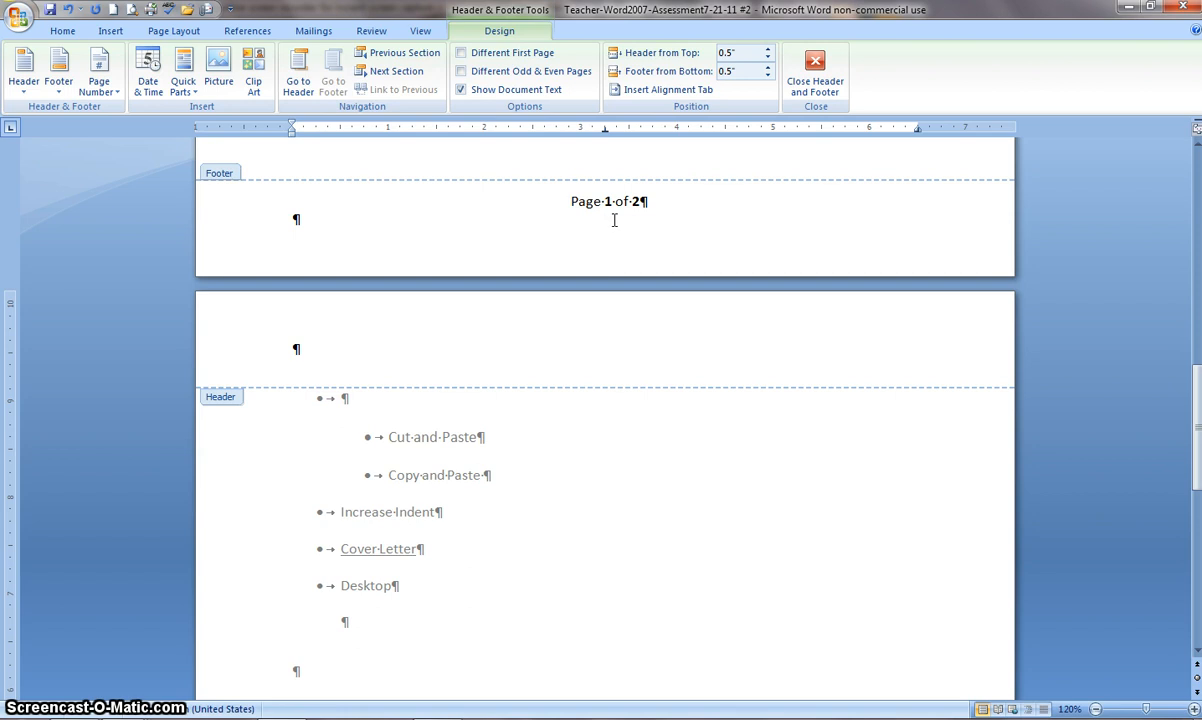
{"action": "left_click", "coordinate": [606, 247]}
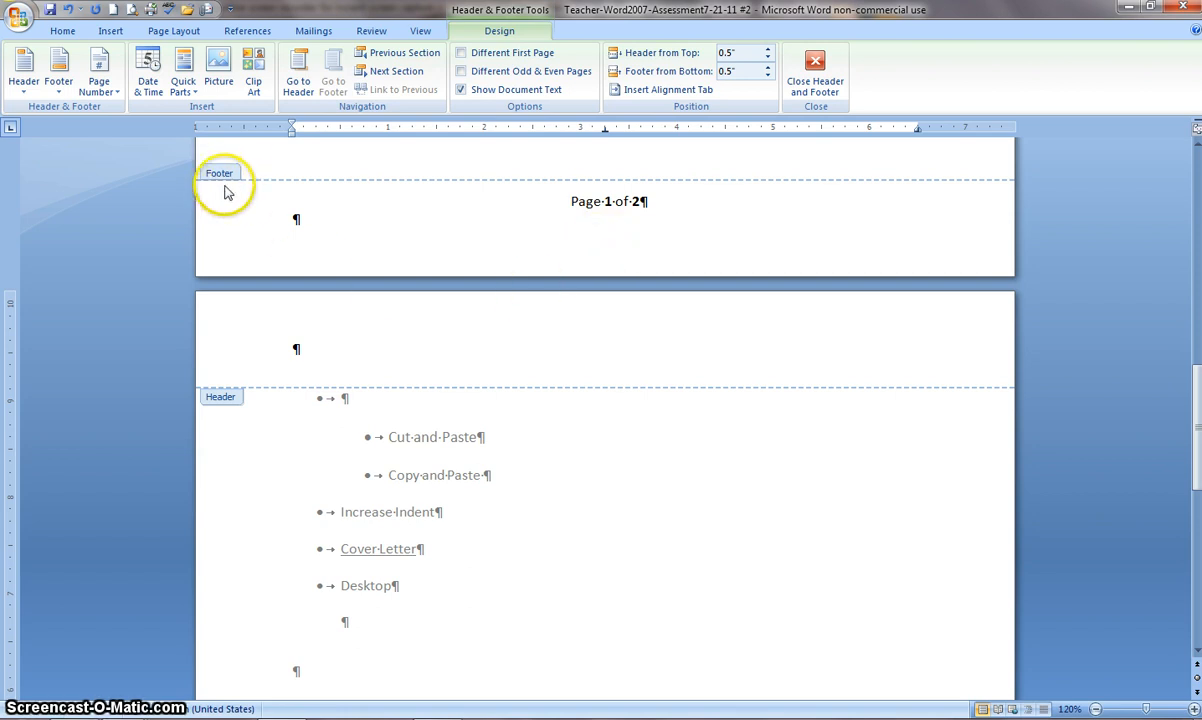
{"action": "scroll", "coordinate": [416, 327], "scroll_direction": "down", "scroll_amount": 8}
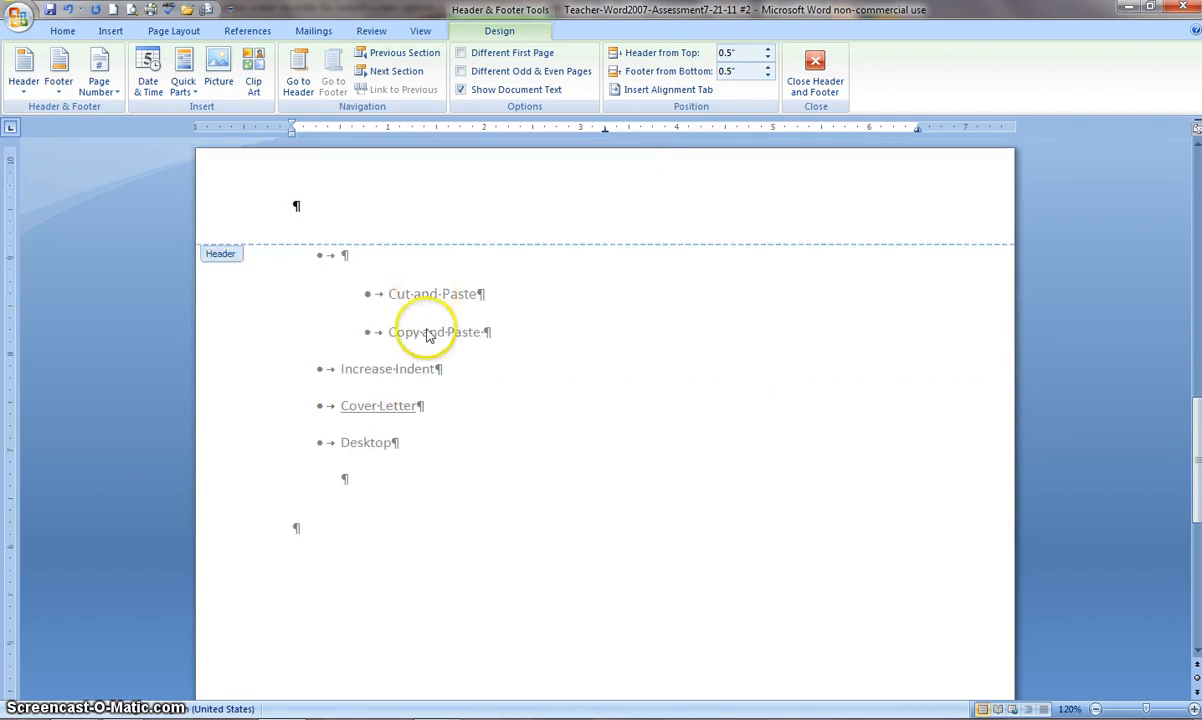
{"action": "scroll", "coordinate": [412, 438], "scroll_direction": "down", "scroll_amount": 7}
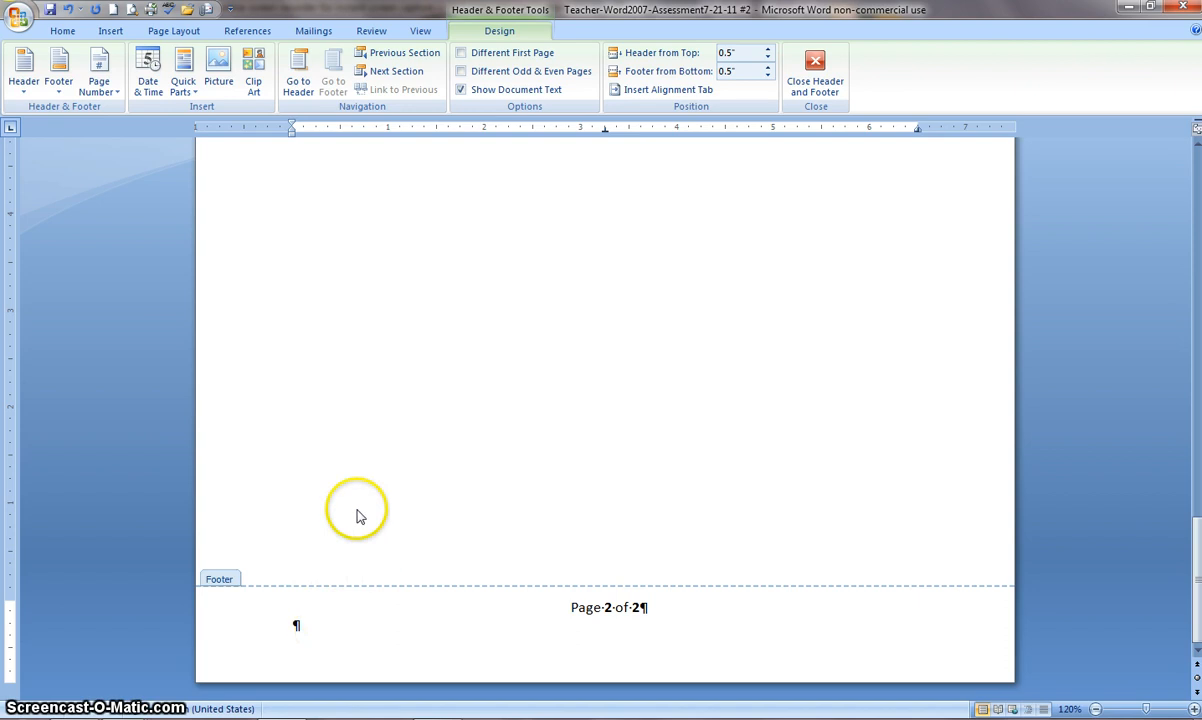
{"action": "scroll", "coordinate": [341, 437], "scroll_direction": "up", "scroll_amount": 15}
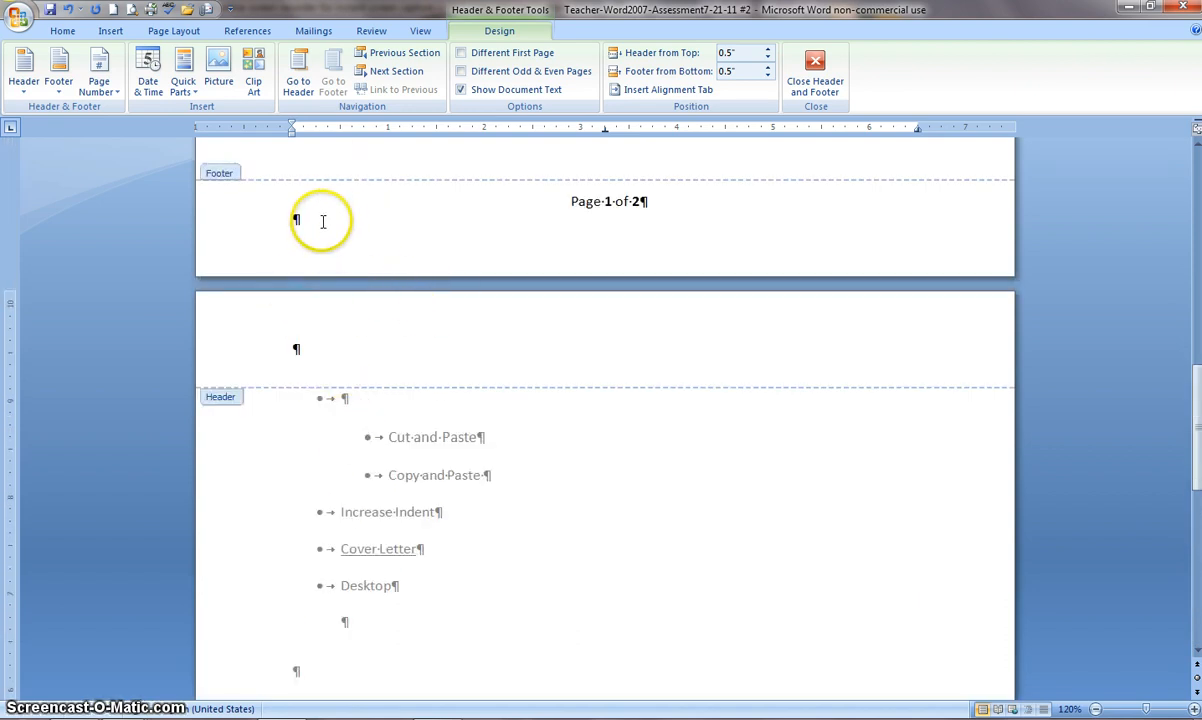
{"action": "left_click", "coordinate": [321, 220]}
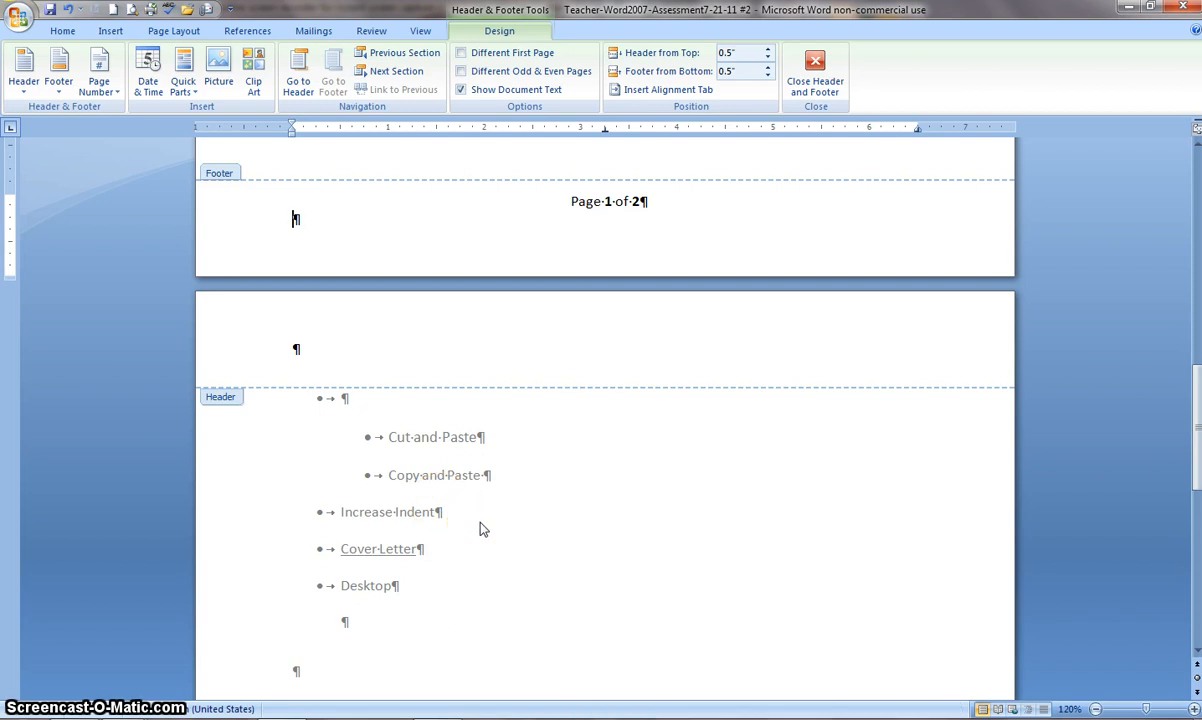
{"action": "type", "text": "Teacher, July 21, 2011"}
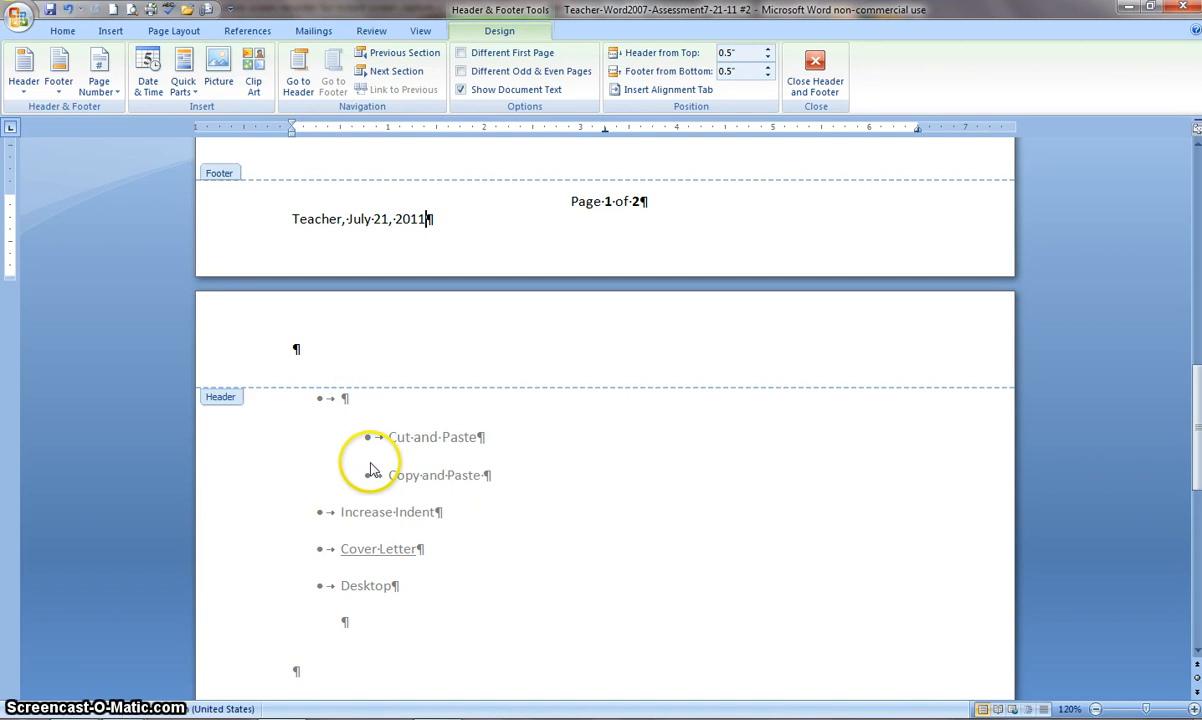
Enter "Microsoft Word 2007, Agora Career Academy" as the page header
{"action": "scroll", "coordinate": [368, 470], "scroll_direction": "up", "scroll_amount": 5}
{"action": "scroll", "coordinate": [368, 476], "scroll_direction": "up", "scroll_amount": 3}
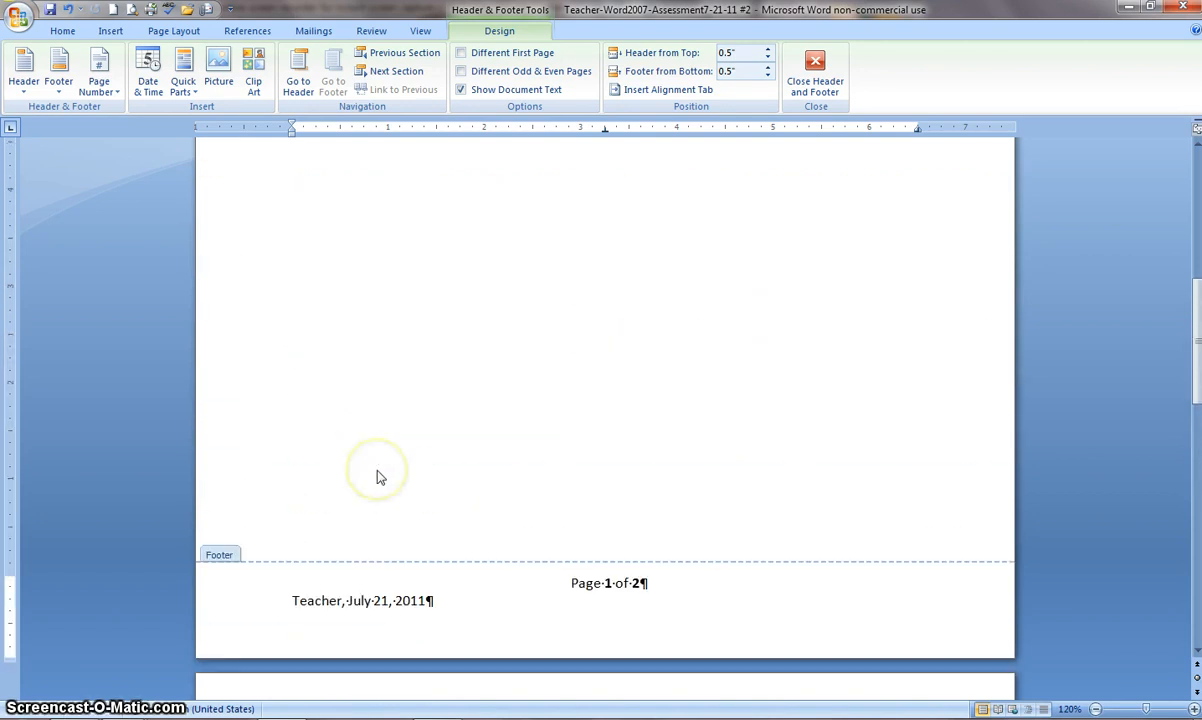
{"action": "scroll", "coordinate": [383, 484], "scroll_direction": "up", "scroll_amount": 15}
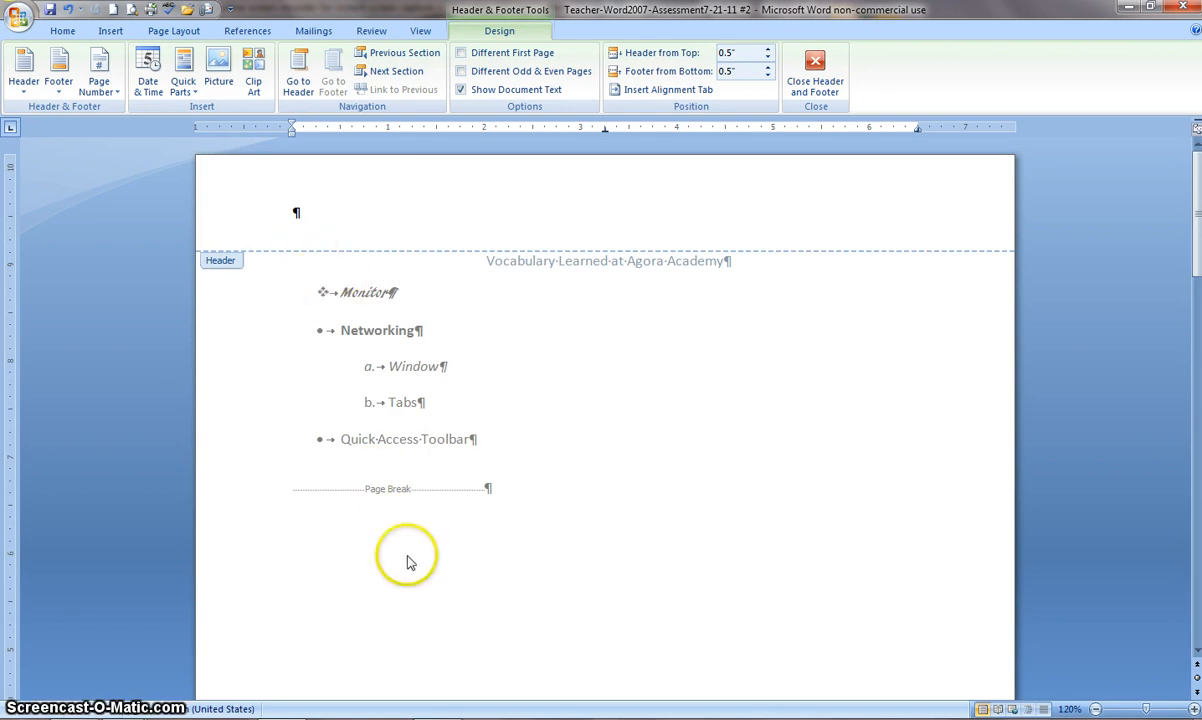
{"action": "scroll", "coordinate": [408, 558], "scroll_direction": "down", "scroll_amount": 20}
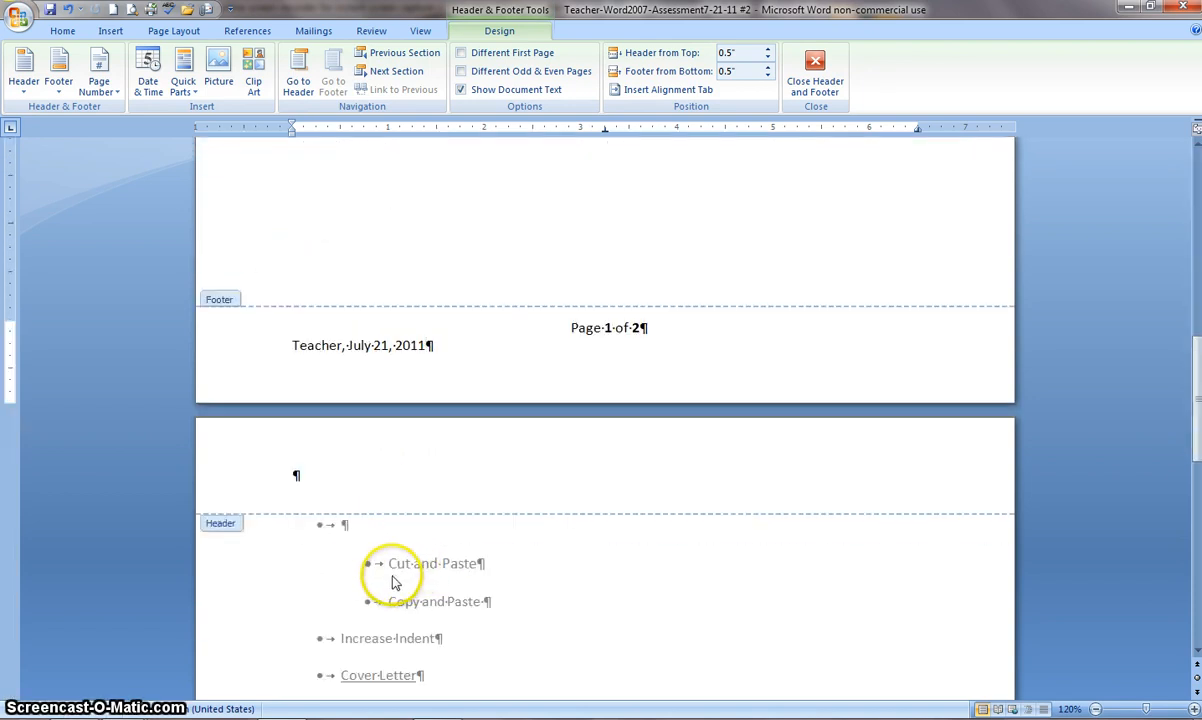
{"action": "scroll", "coordinate": [400, 575], "scroll_direction": "up", "scroll_amount": 20}
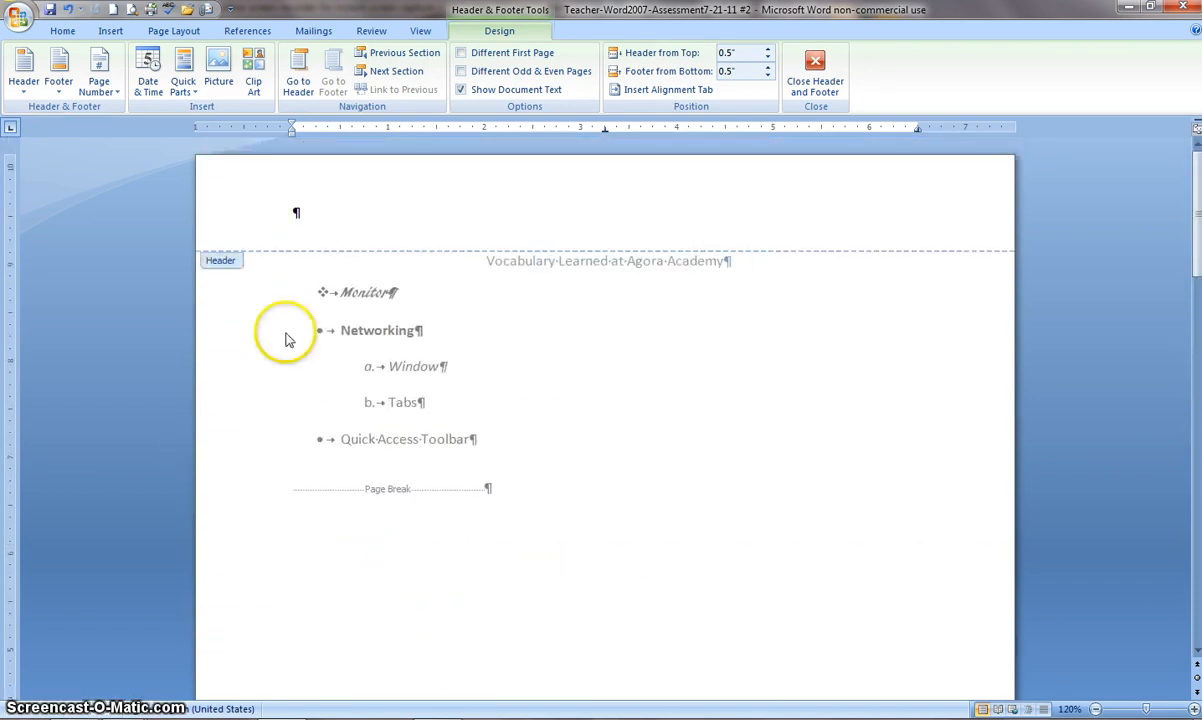
{"action": "left_click", "coordinate": [335, 207]}
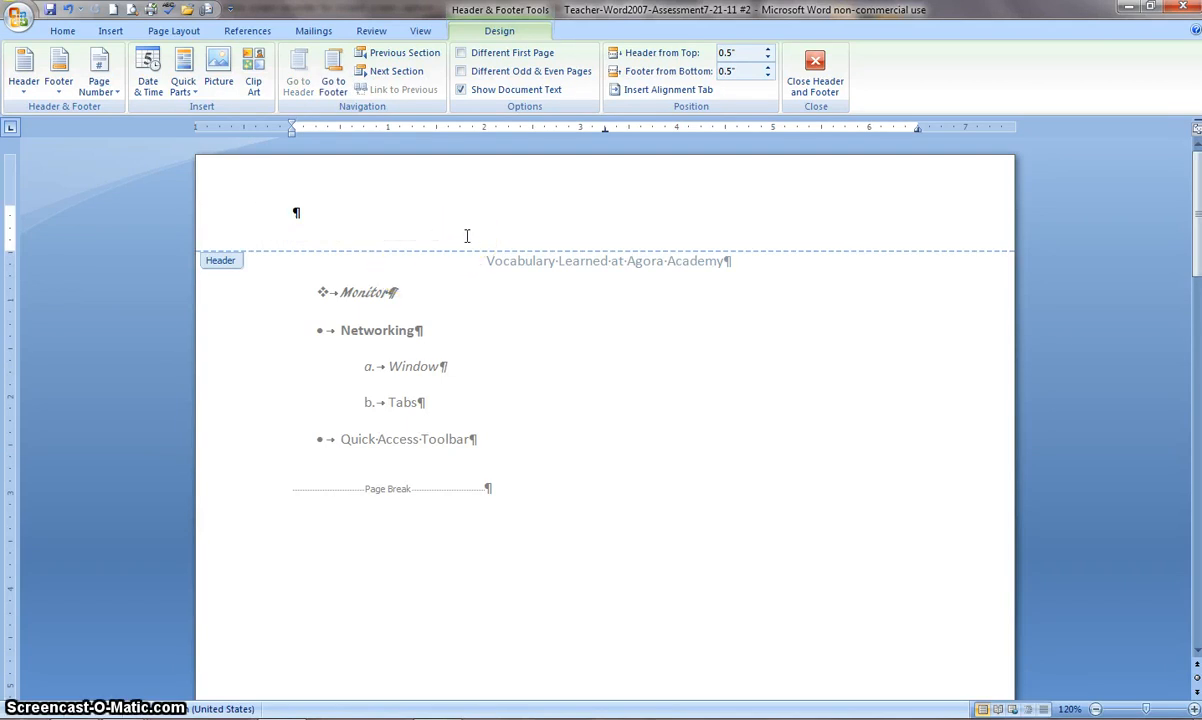
{"action": "type", "text": "Microsoft Word"}
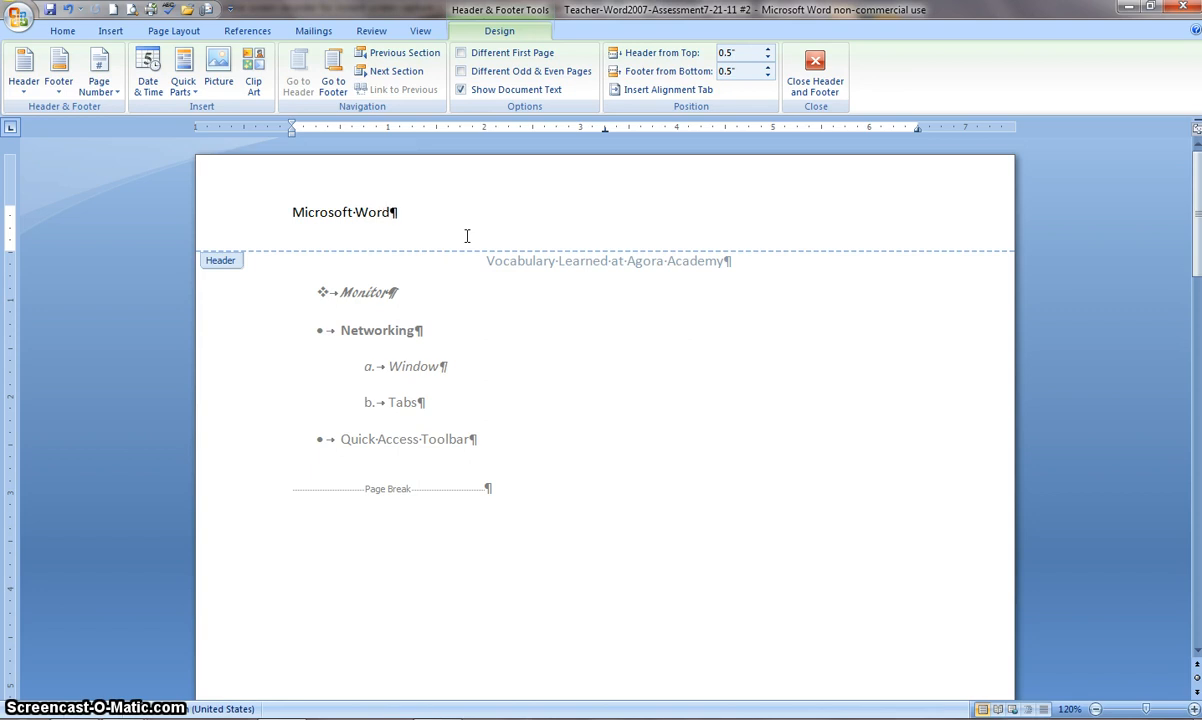
{"action": "type", "text": " 2007, Agora Career Academy"}
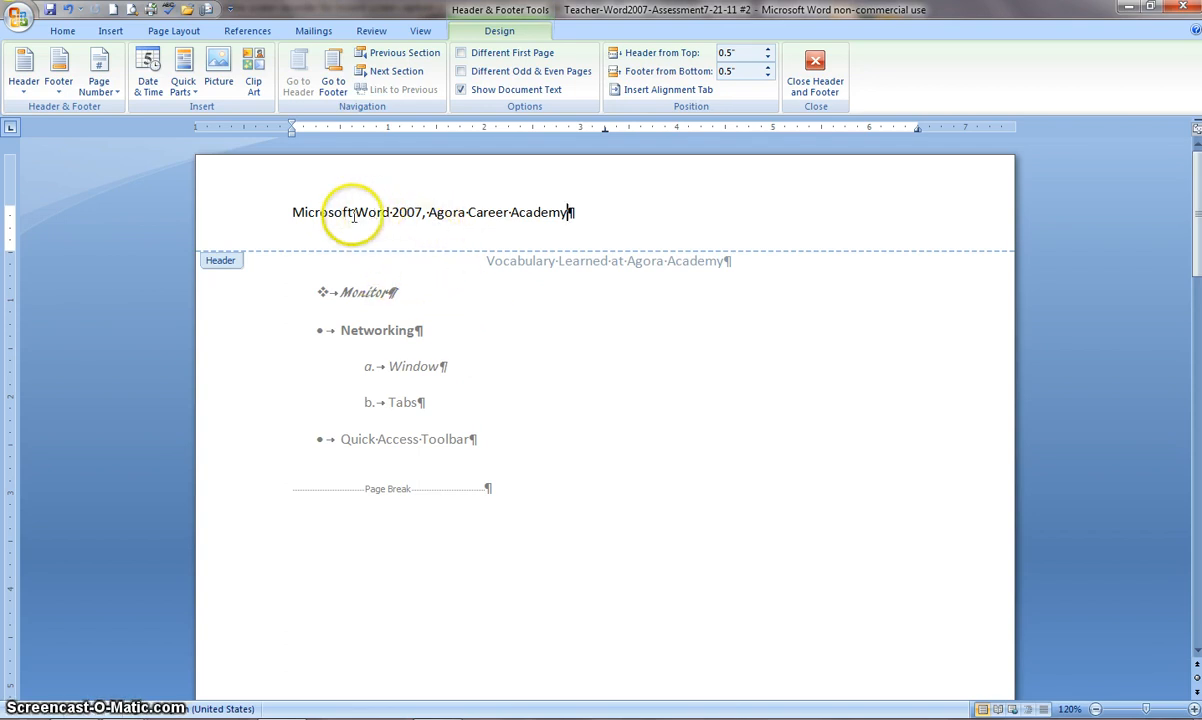
Review the header and footer text across the pages and return to editing the document body
{"action": "left_click_drag", "start_coordinate": [290, 212], "coordinate": [571, 217]}
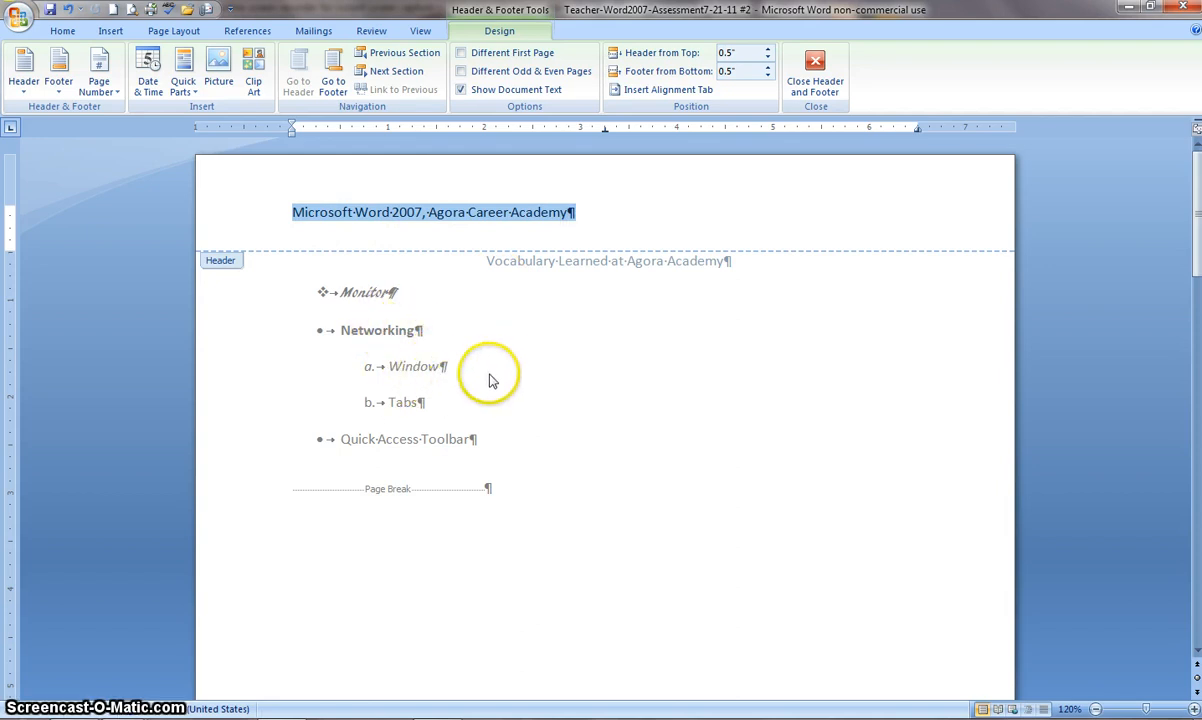
{"action": "left_click", "coordinate": [617, 360]}
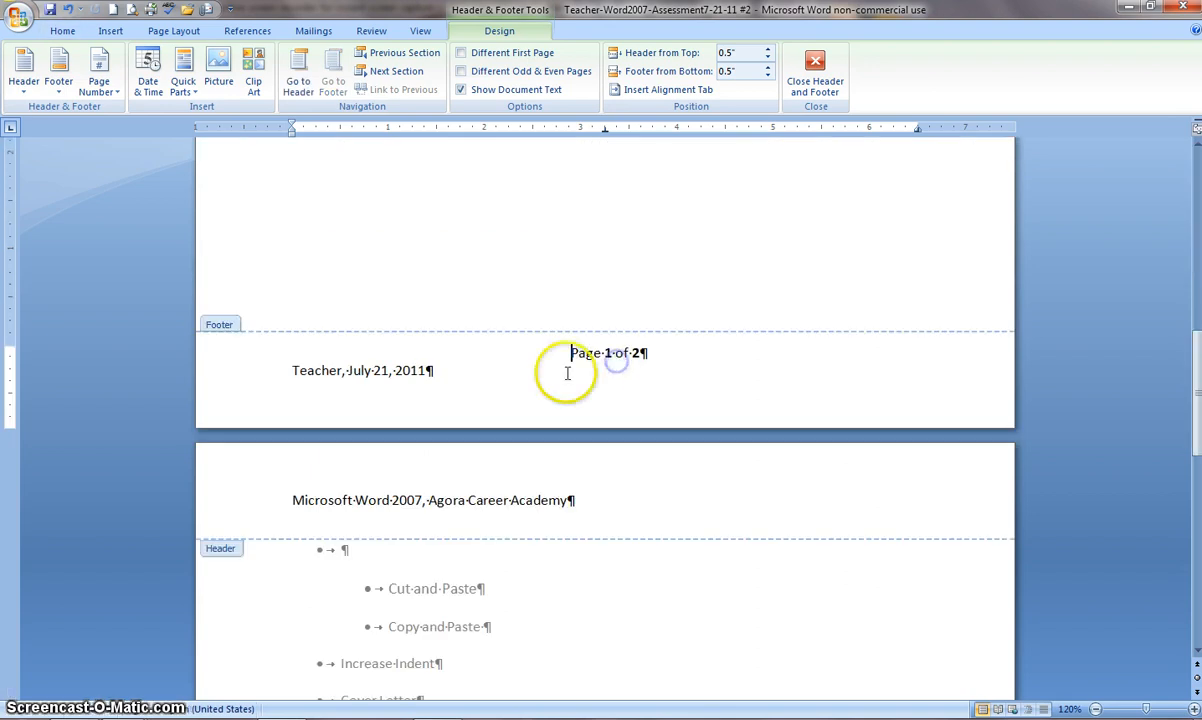
{"action": "scroll", "coordinate": [575, 328], "scroll_direction": "up", "scroll_amount": 10}
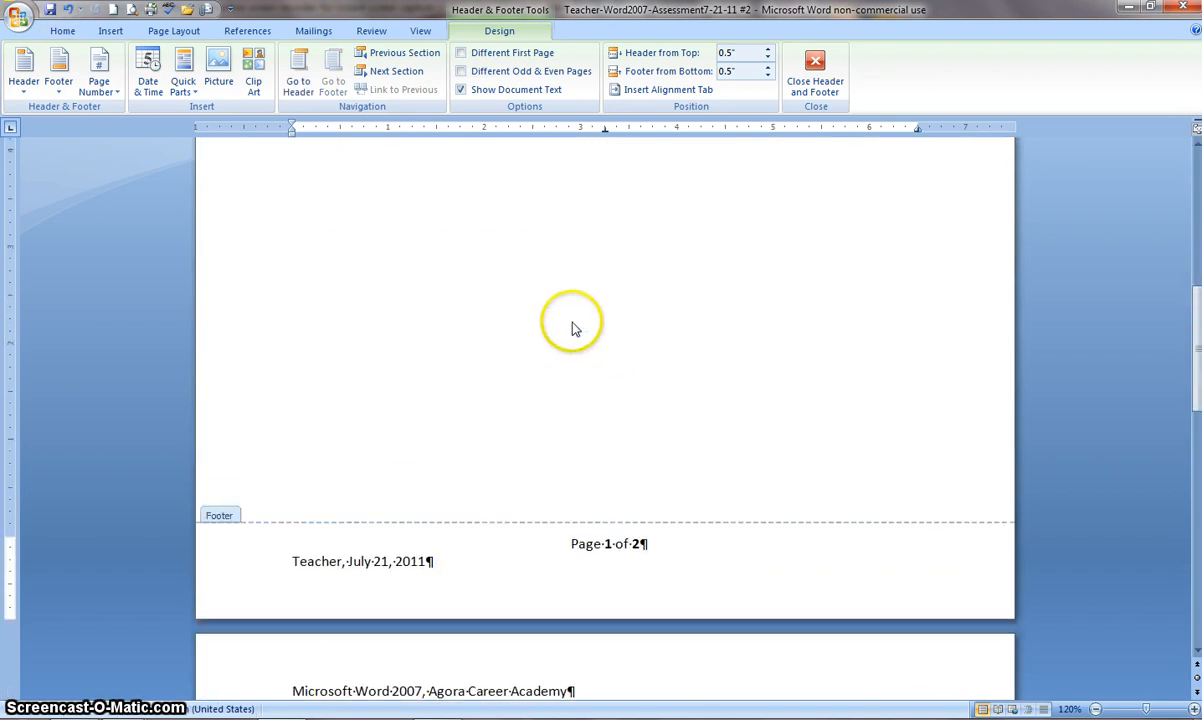
{"action": "double_click", "coordinate": [456, 303]}
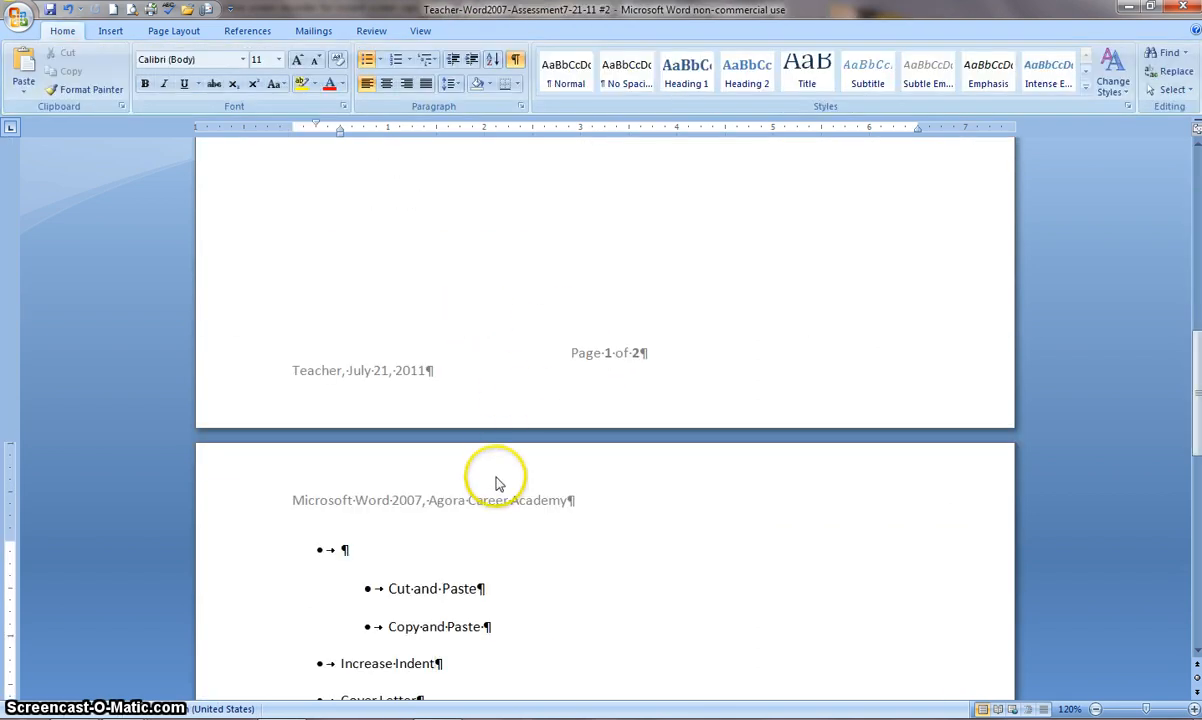
{"action": "scroll", "coordinate": [875, 556], "scroll_direction": "down", "scroll_amount": 1}
{"action": "scroll", "coordinate": [875, 556], "scroll_direction": "down", "scroll_amount": 2}
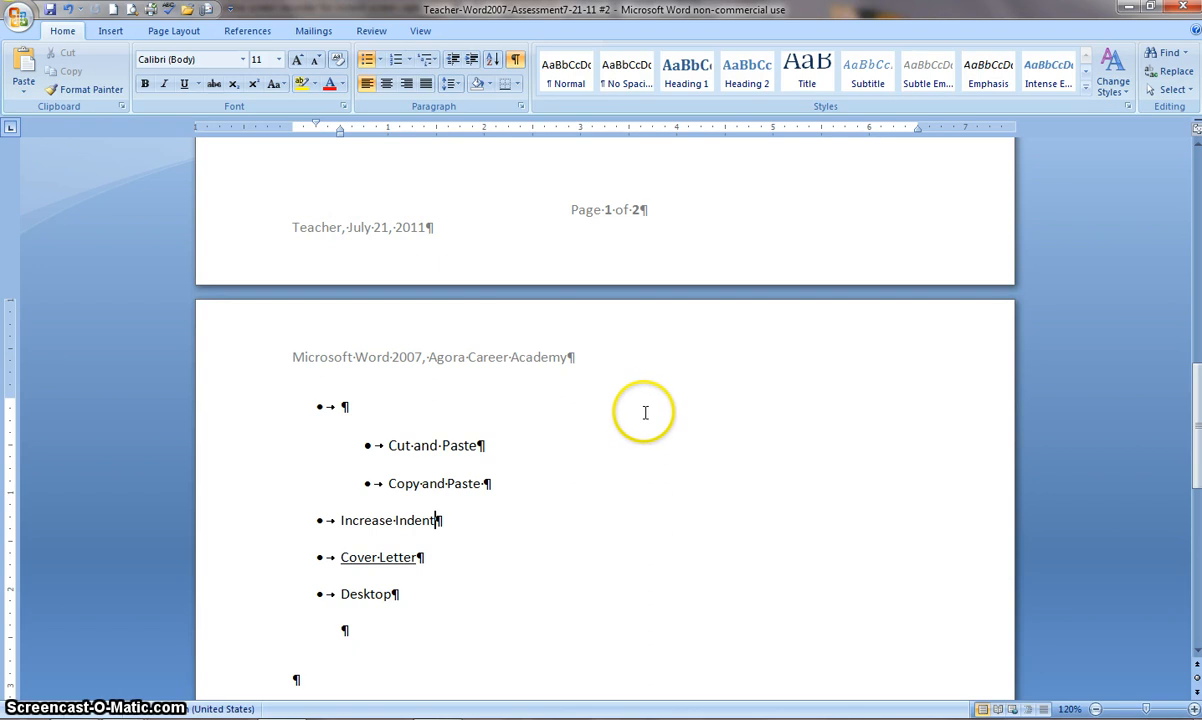
Insert a blank page at the last empty paragraph below the vocabulary list
{"action": "scroll", "coordinate": [645, 411], "scroll_direction": "down", "scroll_amount": 5}
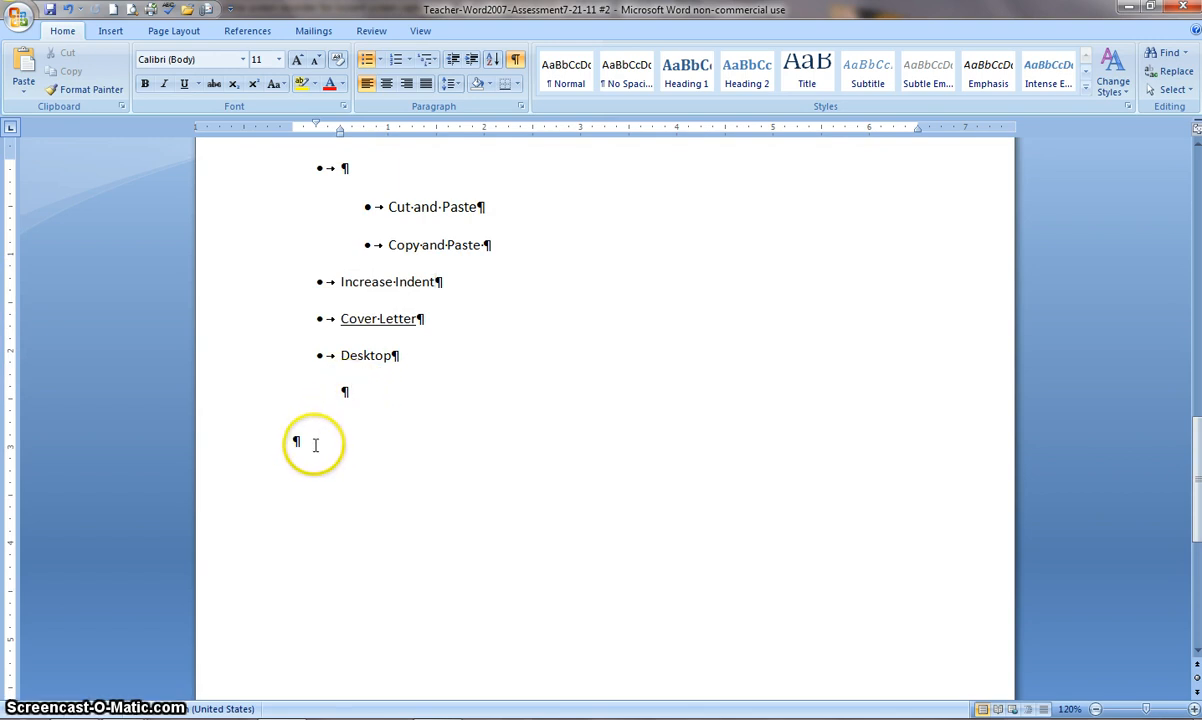
{"action": "left_click", "coordinate": [345, 392]}
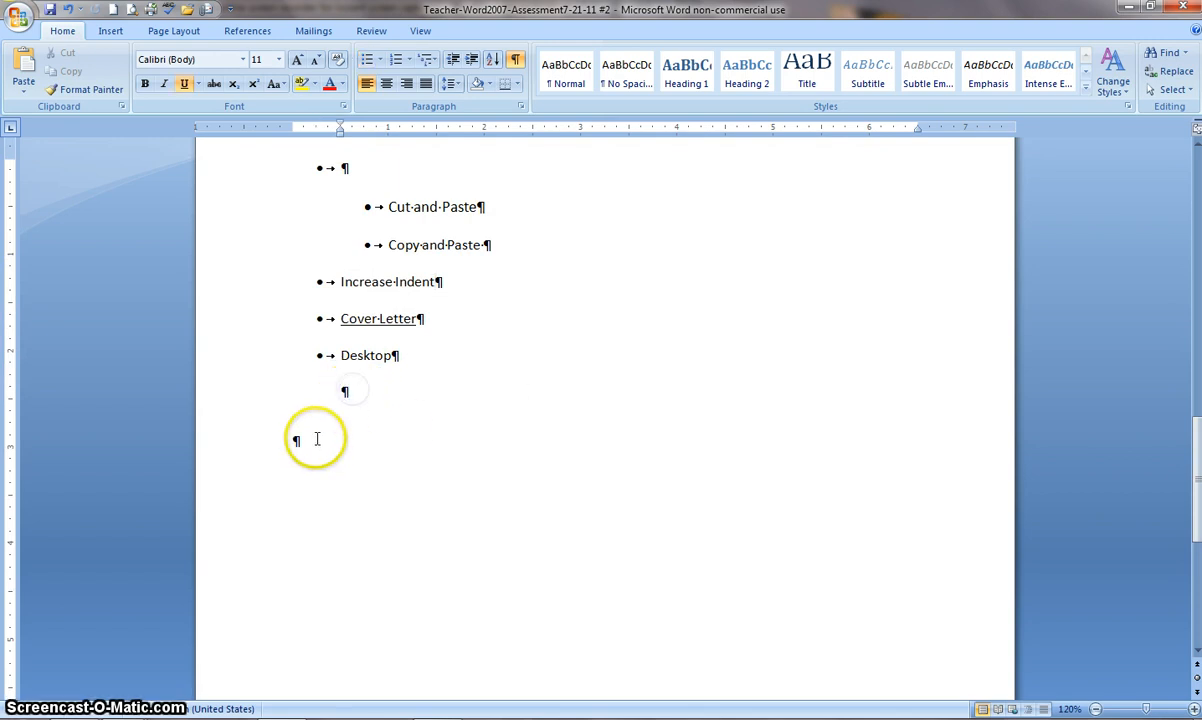
{"action": "left_click", "coordinate": [316, 437]}
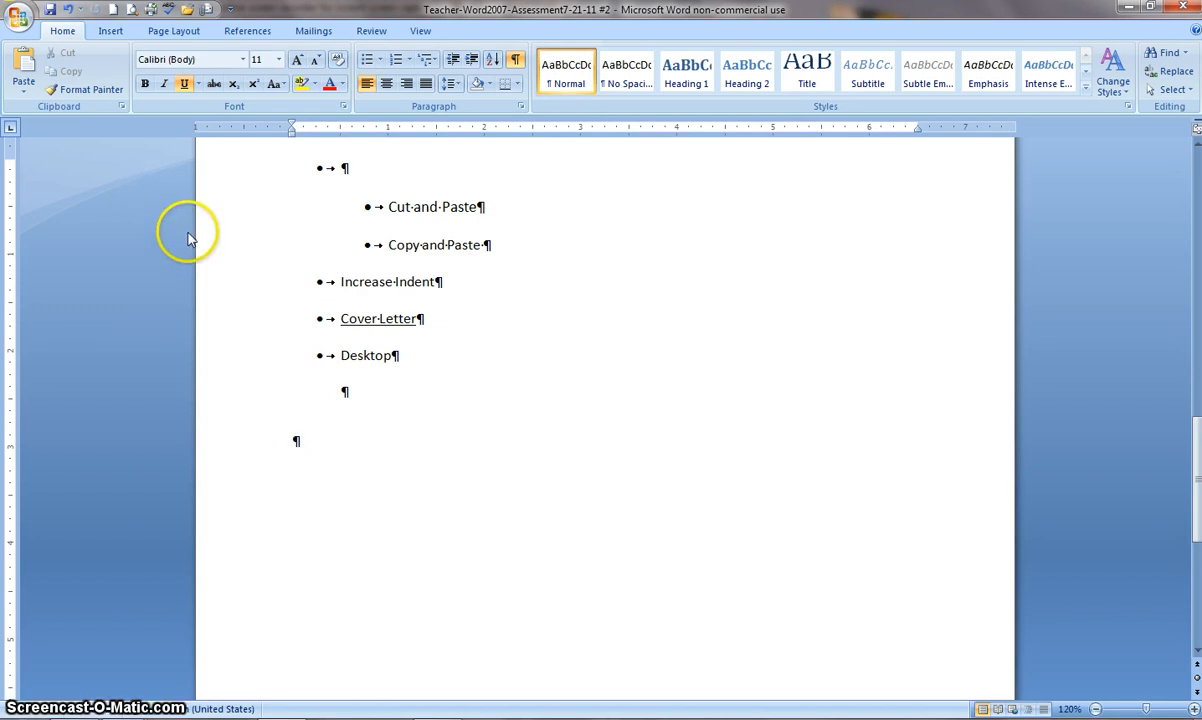
{"action": "left_click", "coordinate": [111, 32]}
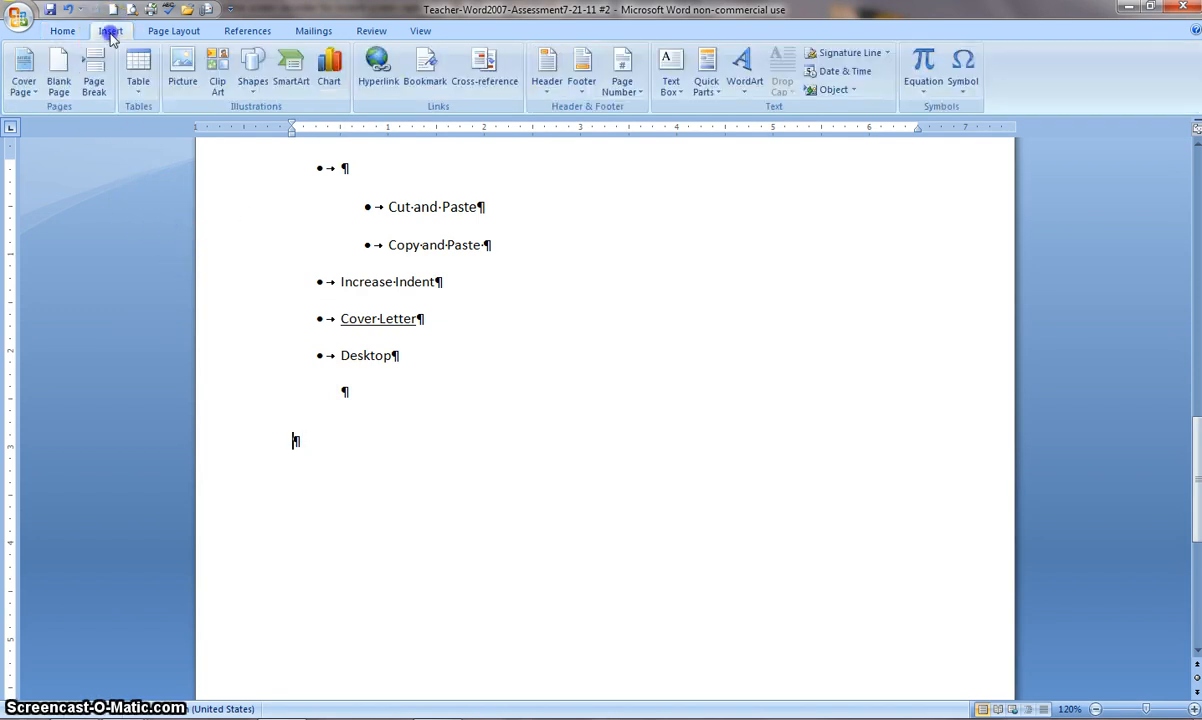
{"action": "left_click", "coordinate": [58, 78]}
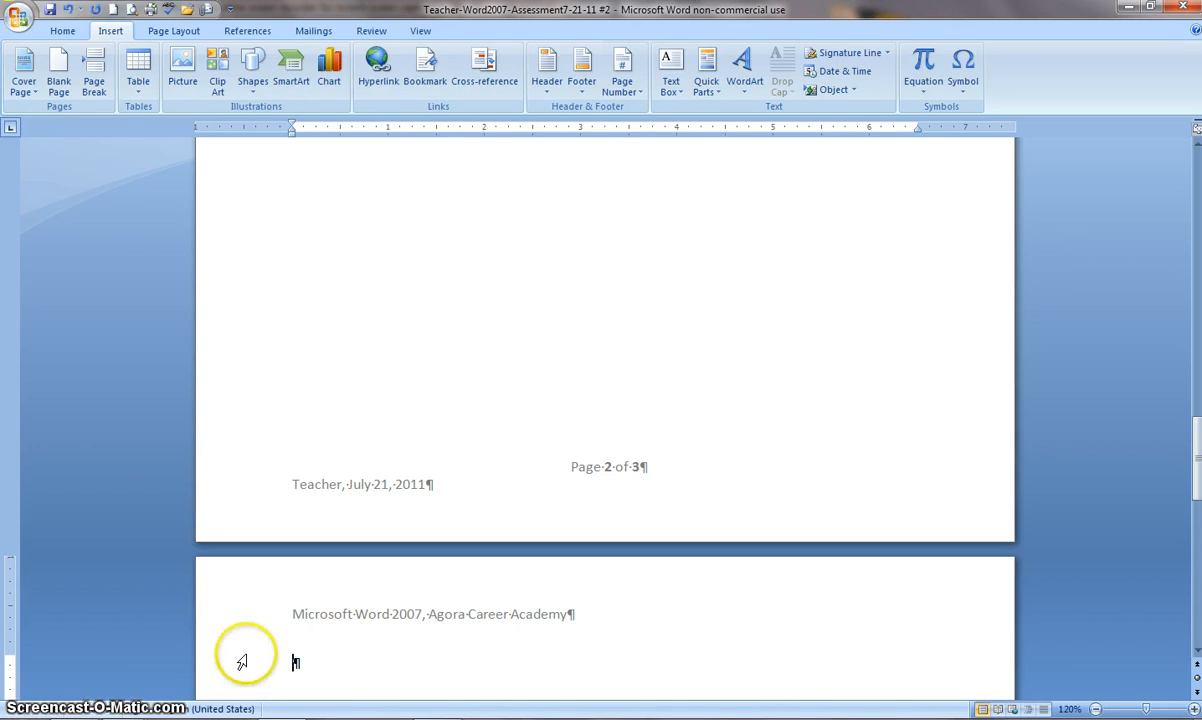
{"action": "scroll", "coordinate": [249, 648], "scroll_direction": "down", "scroll_amount": 3}
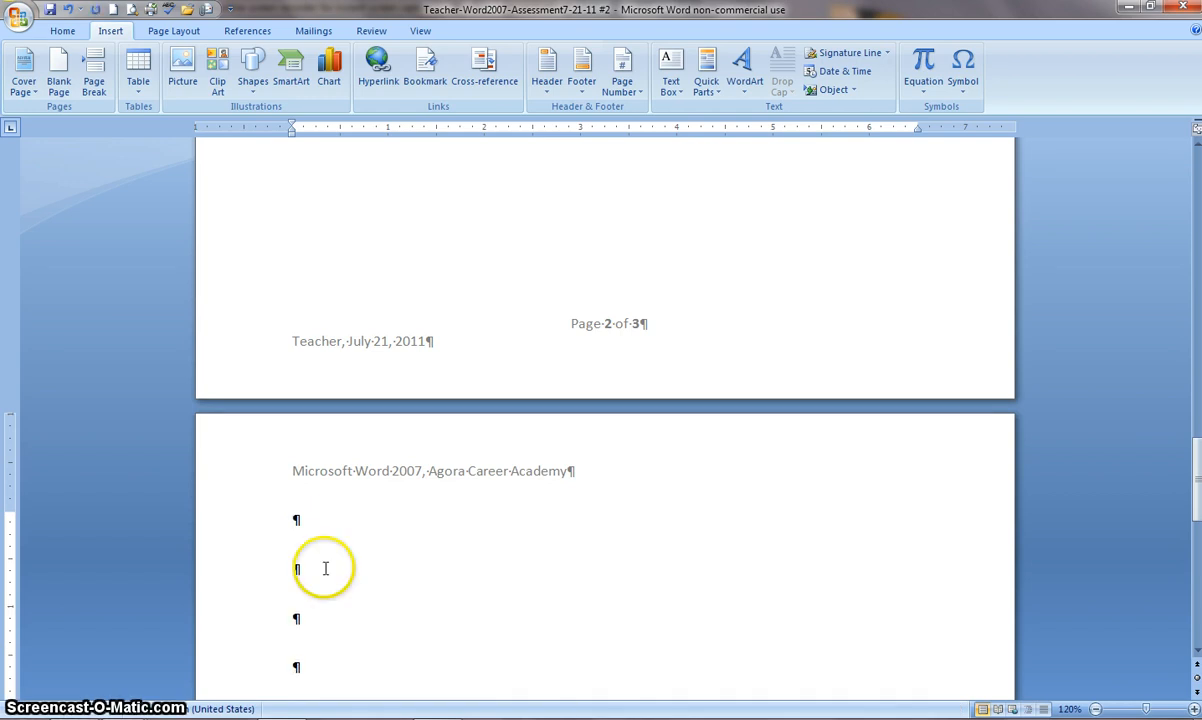
Insert the picture AcademyClassJuly21,11 from Agora Students in Dropbox at the first line of page 3, and view it down to its lower edge
{"action": "left_click", "coordinate": [295, 519]}
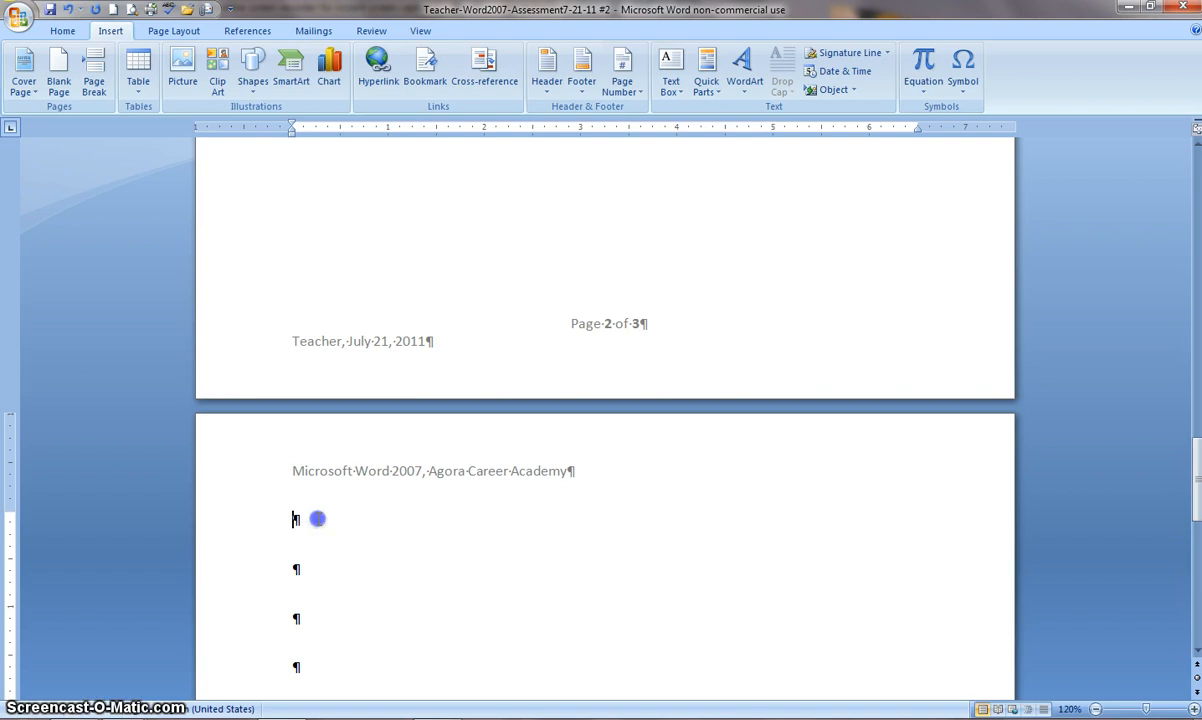
{"action": "scroll", "coordinate": [392, 532], "scroll_direction": "down", "scroll_amount": 2}
{"action": "scroll", "coordinate": [395, 530], "scroll_direction": "up", "scroll_amount": 1}
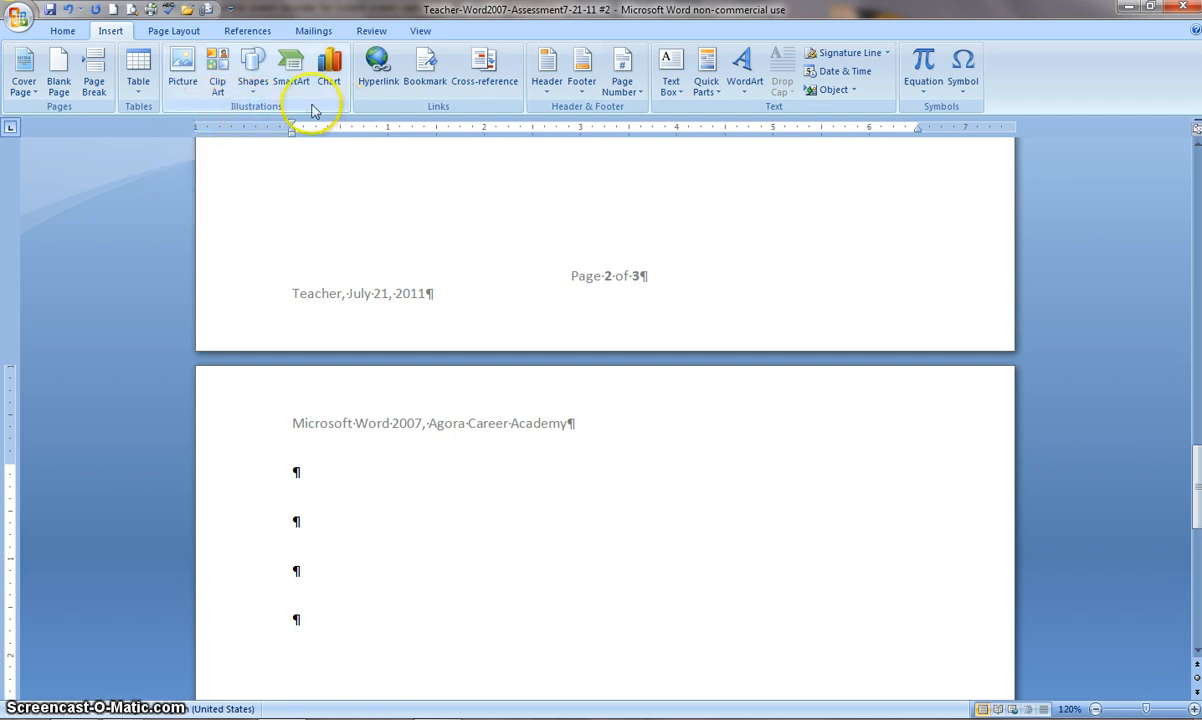
{"action": "left_click", "coordinate": [182, 72]}
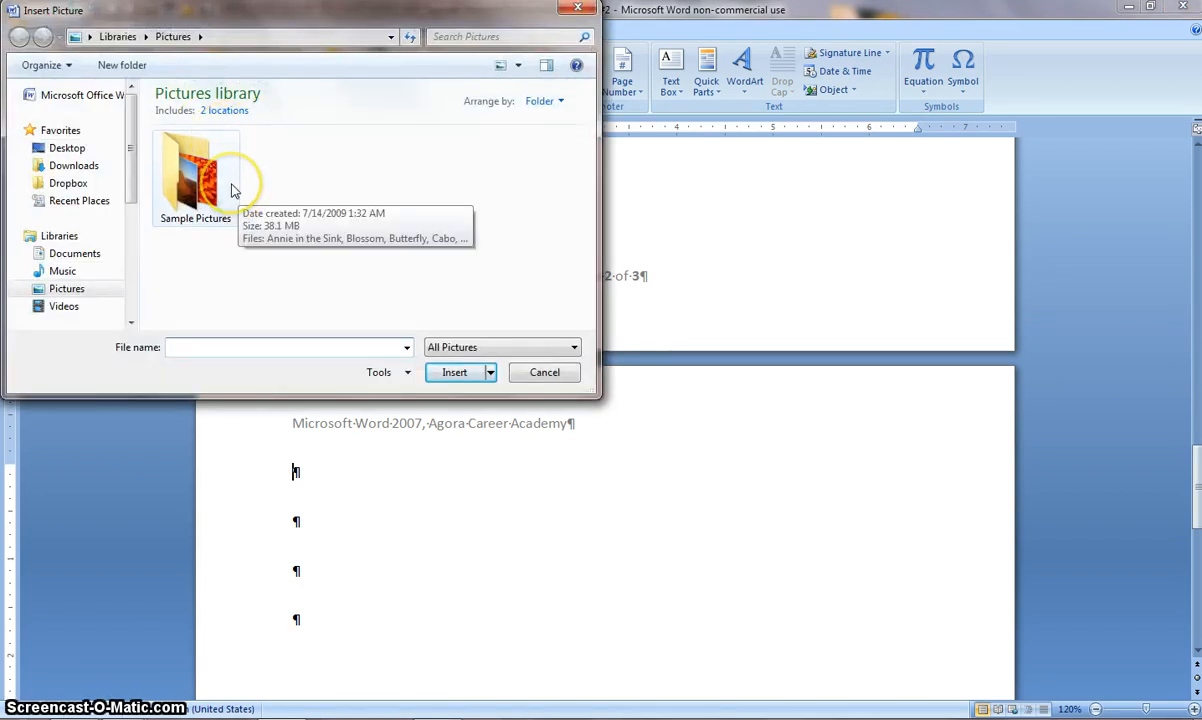
{"action": "left_click", "coordinate": [238, 176]}
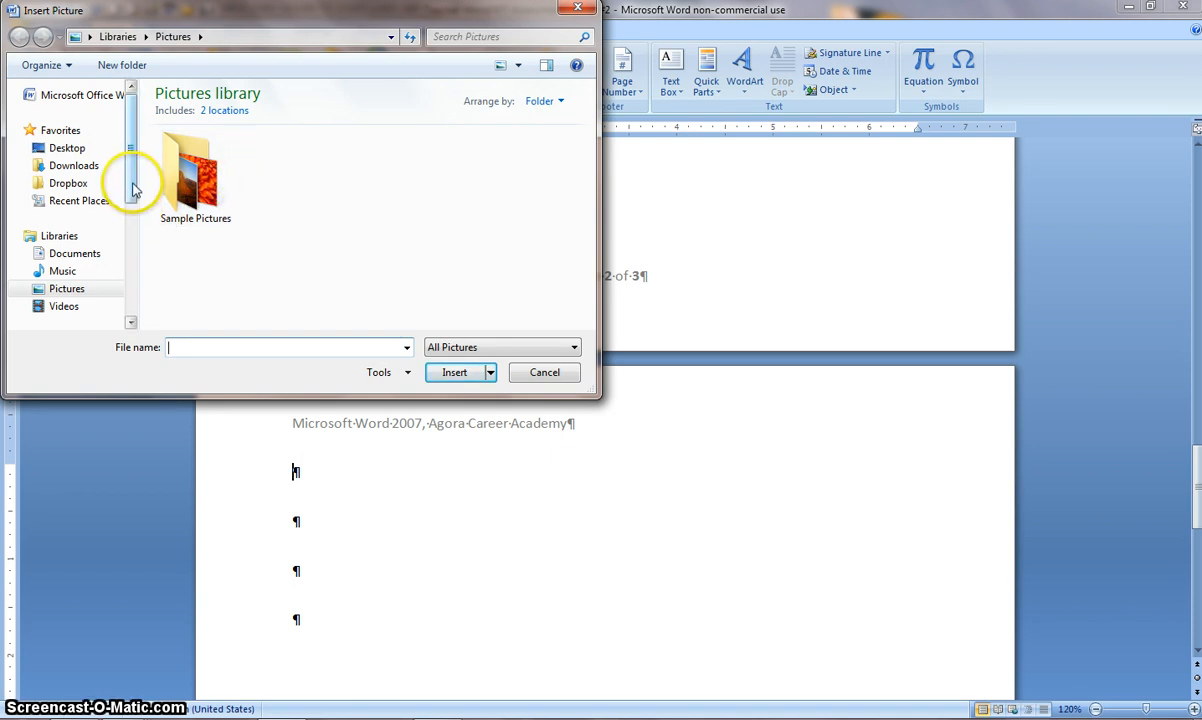
{"action": "left_click", "coordinate": [66, 186]}
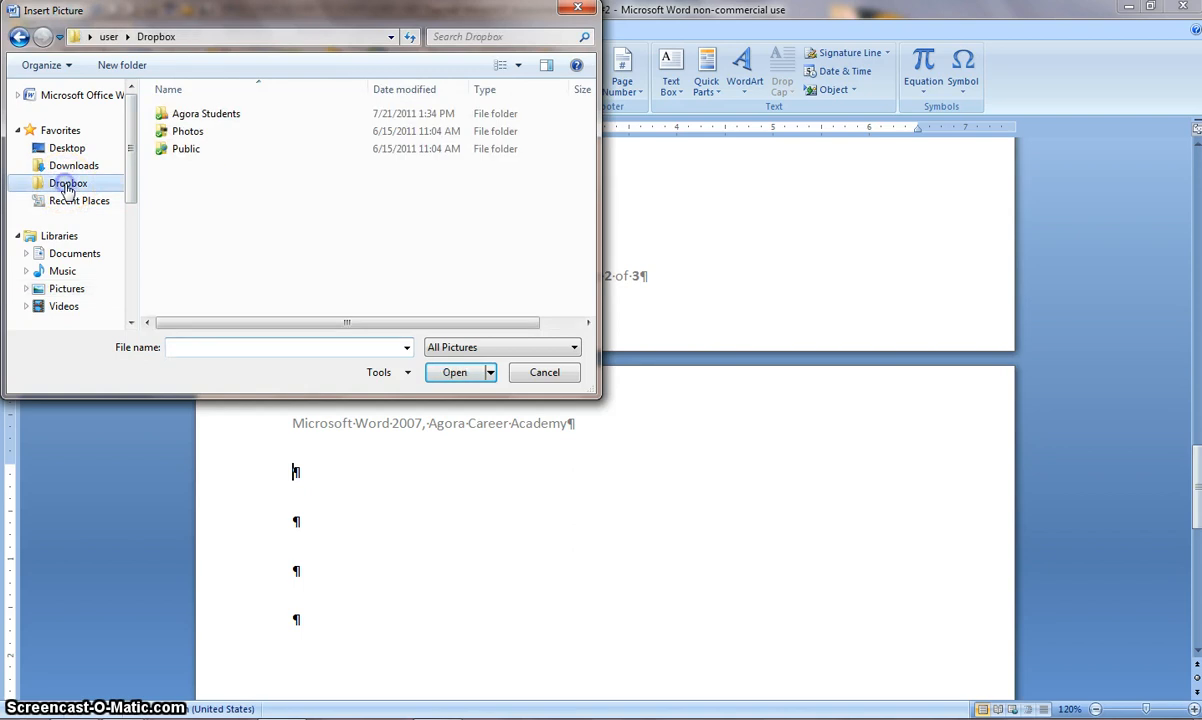
{"action": "double_click", "coordinate": [185, 114]}
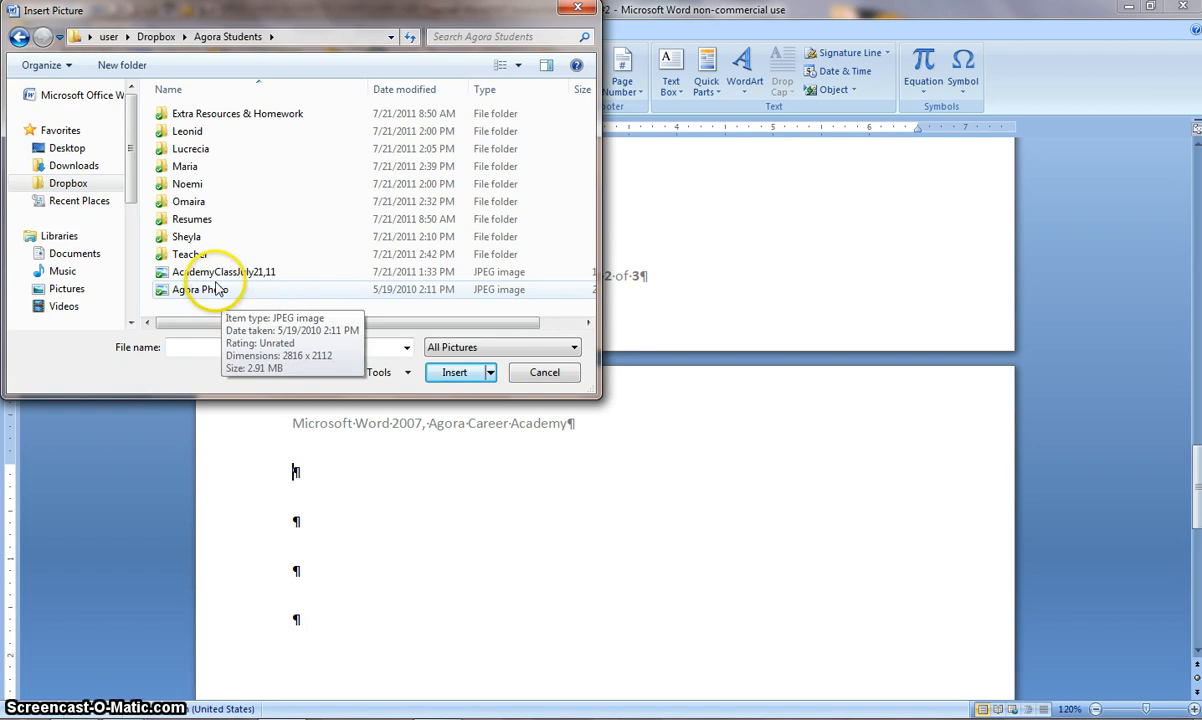
{"action": "double_click", "coordinate": [165, 280]}
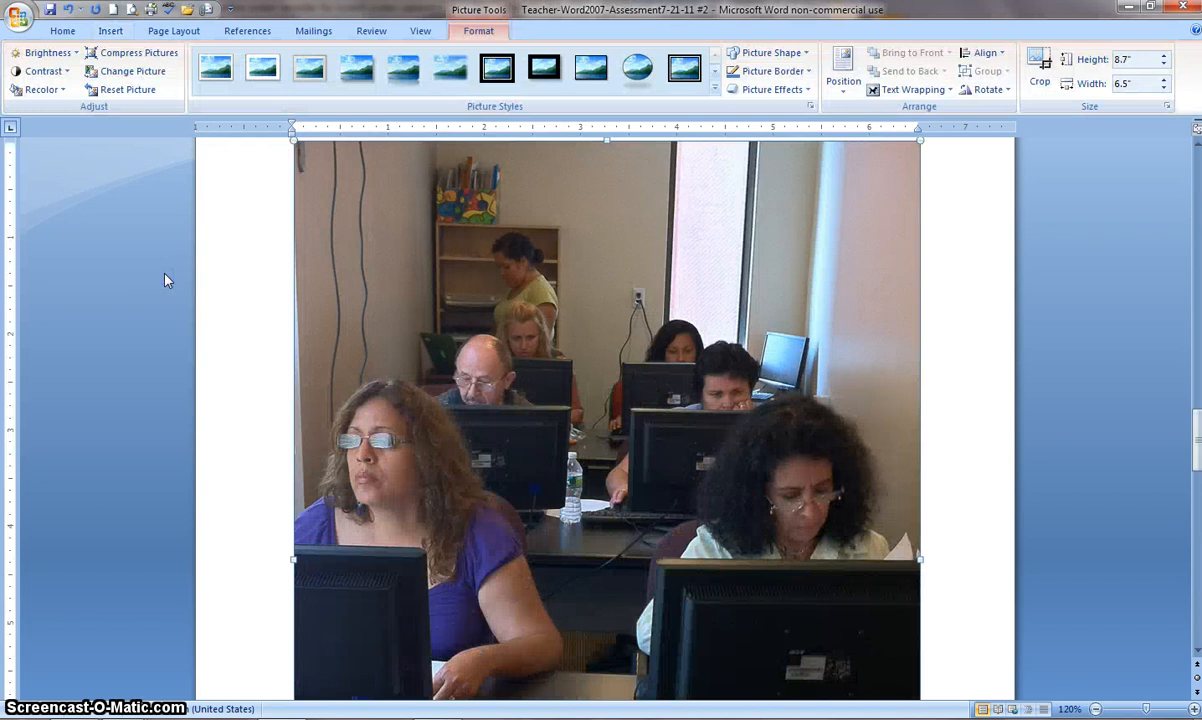
{"action": "left_click", "coordinate": [186, 295]}
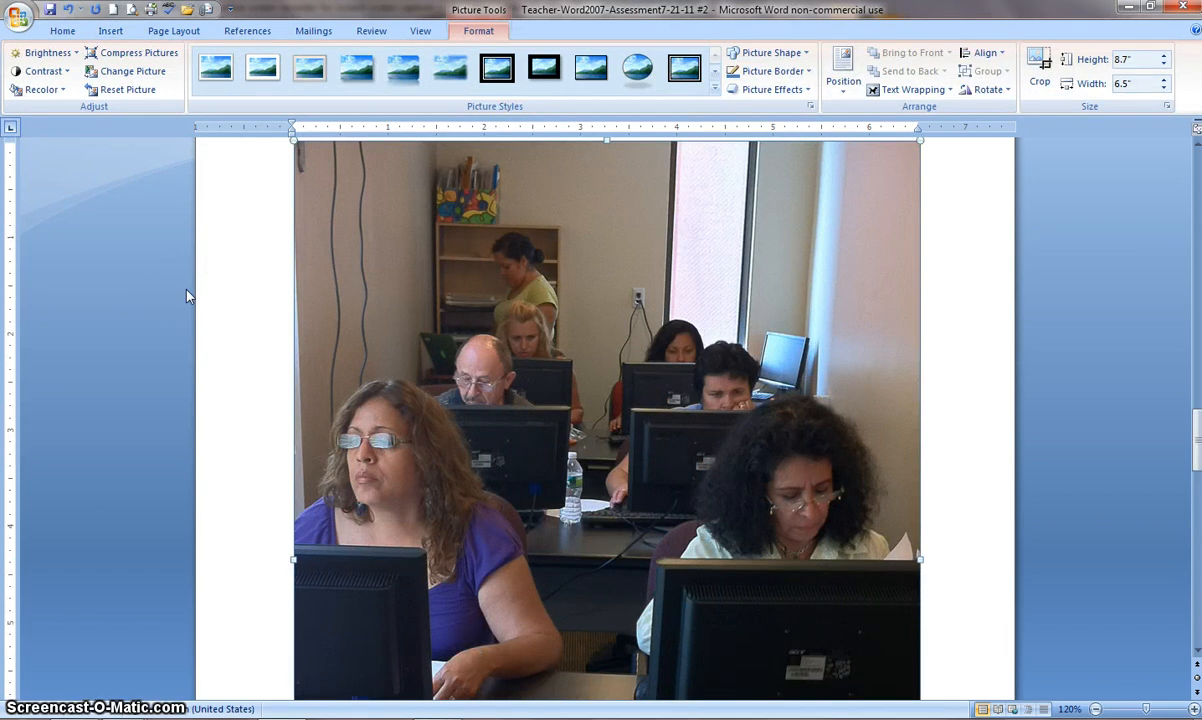
{"action": "scroll", "coordinate": [186, 295], "scroll_direction": "down", "scroll_amount": 3}
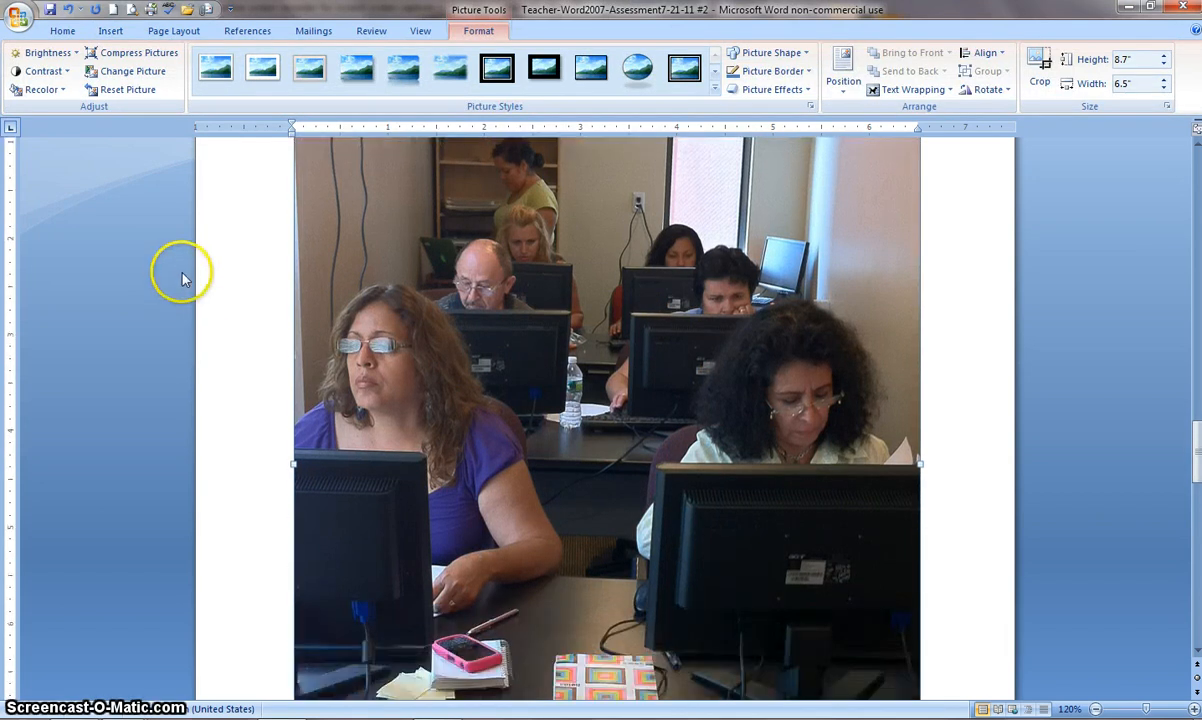
{"action": "scroll", "coordinate": [183, 280], "scroll_direction": "down", "scroll_amount": 6}
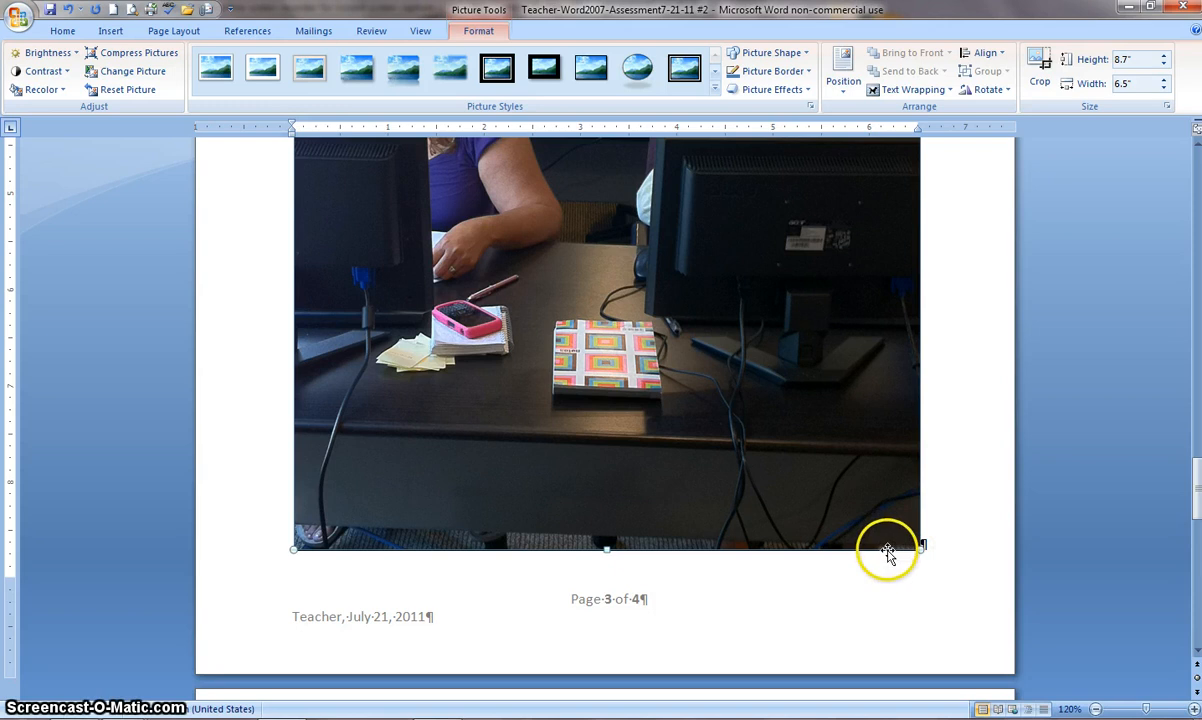
Shrink the class picture on page 3 proportionally to about 4.25" high and 3.17" wide
{"action": "scroll", "coordinate": [790, 552], "scroll_direction": "up", "scroll_amount": 3}
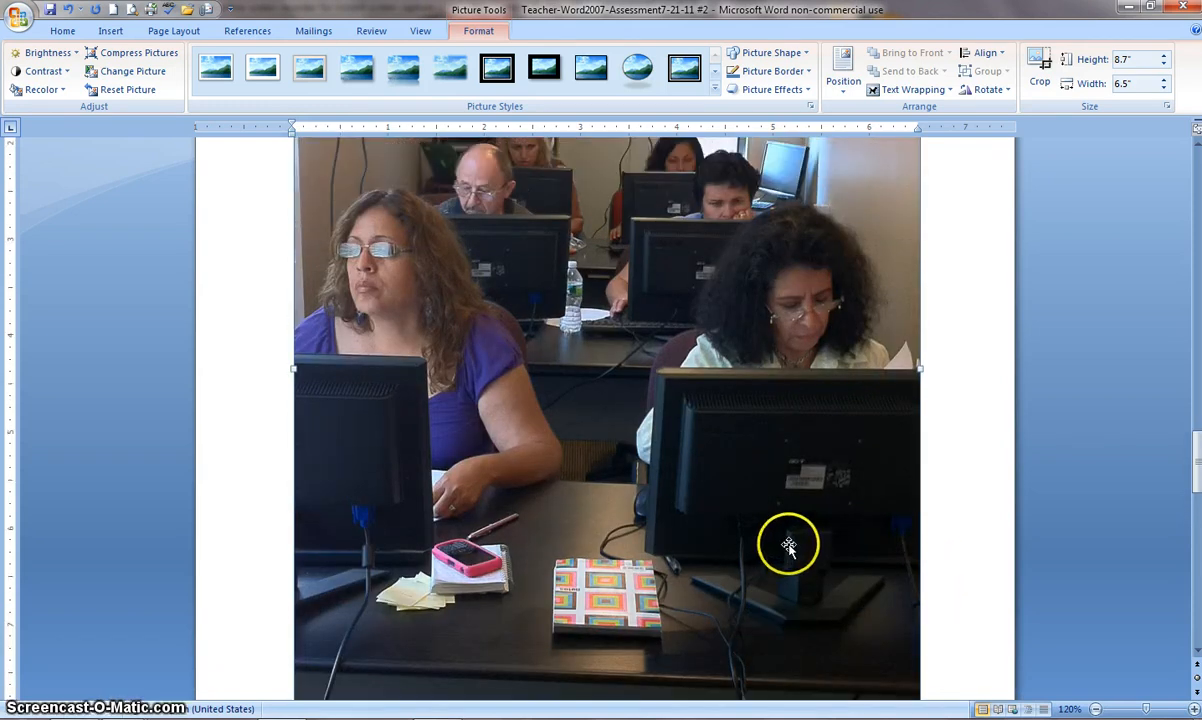
{"action": "scroll", "coordinate": [789, 546], "scroll_direction": "up", "scroll_amount": 4}
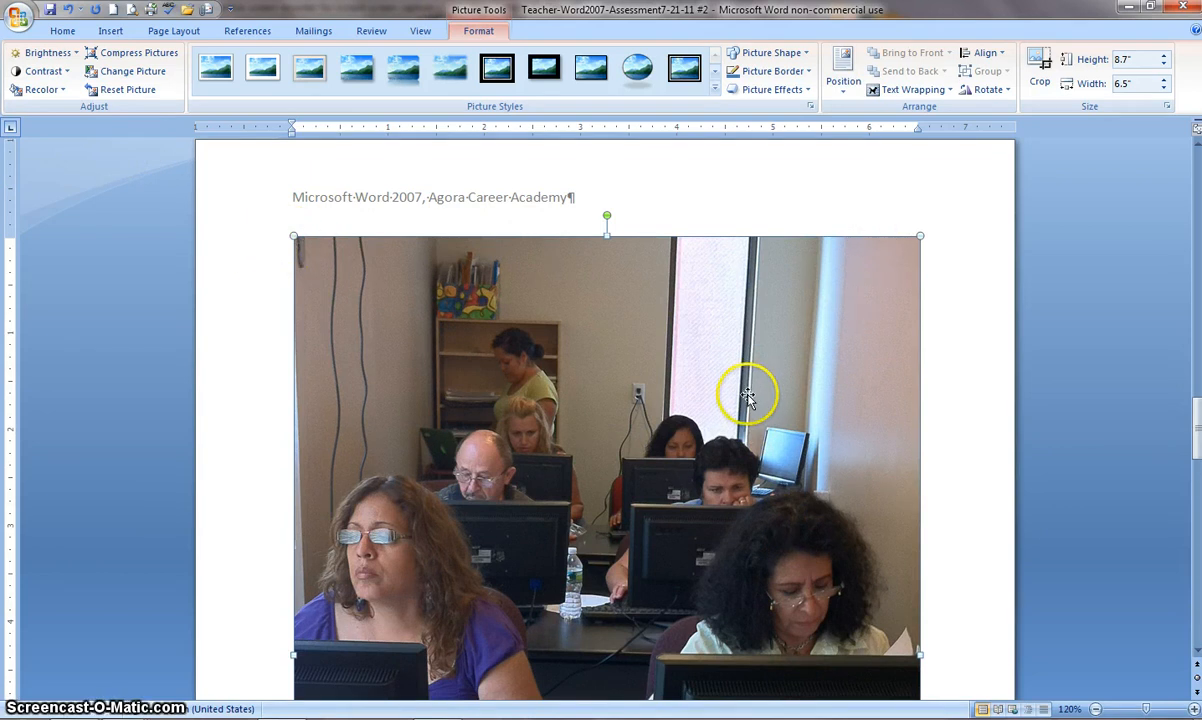
{"action": "scroll", "coordinate": [746, 397], "scroll_direction": "down", "scroll_amount": 6}
{"action": "scroll", "coordinate": [768, 422], "scroll_direction": "up", "scroll_amount": 5}
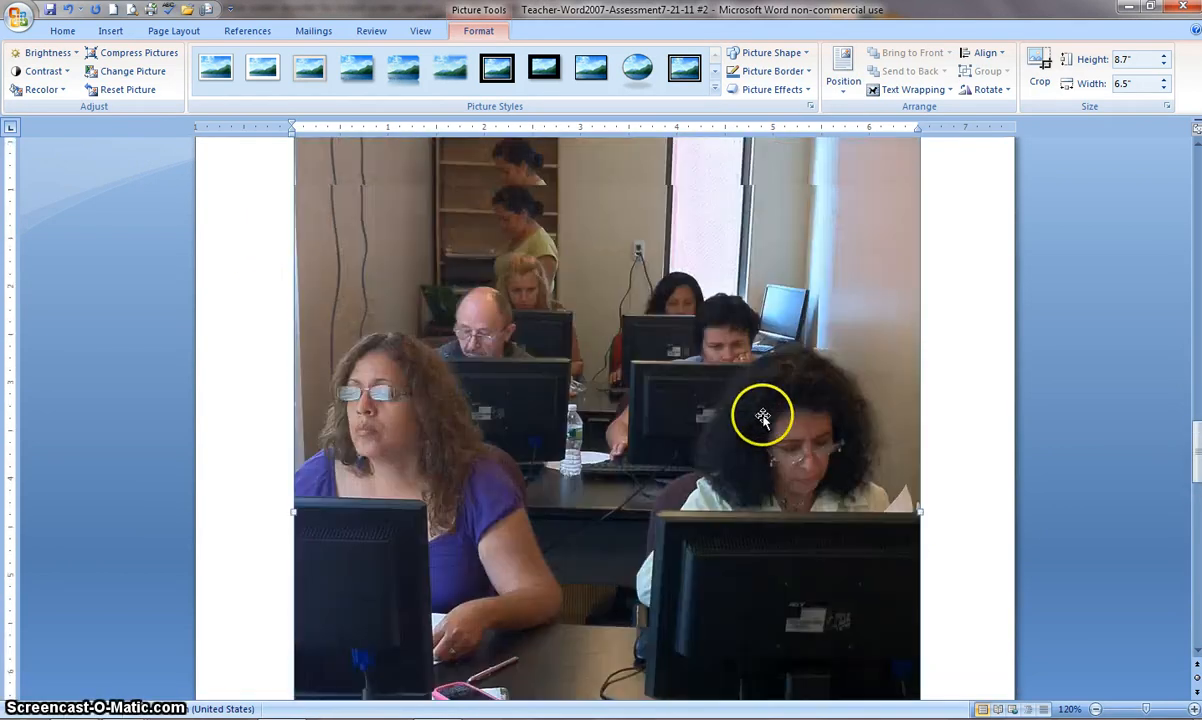
{"action": "scroll", "coordinate": [762, 412], "scroll_direction": "down", "scroll_amount": 6}
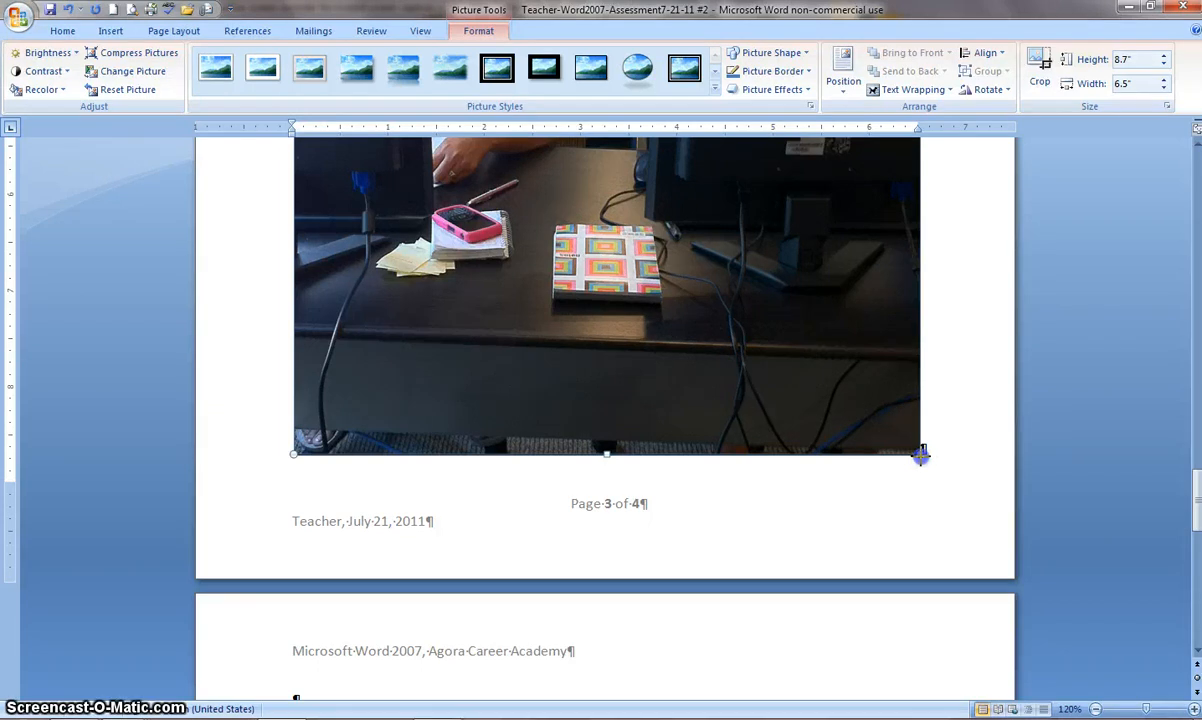
{"action": "left_click_drag", "start_coordinate": [921, 455], "coordinate": [580, 183]}
{"action": "scroll", "coordinate": [743, 372], "scroll_direction": "up", "scroll_amount": 10}
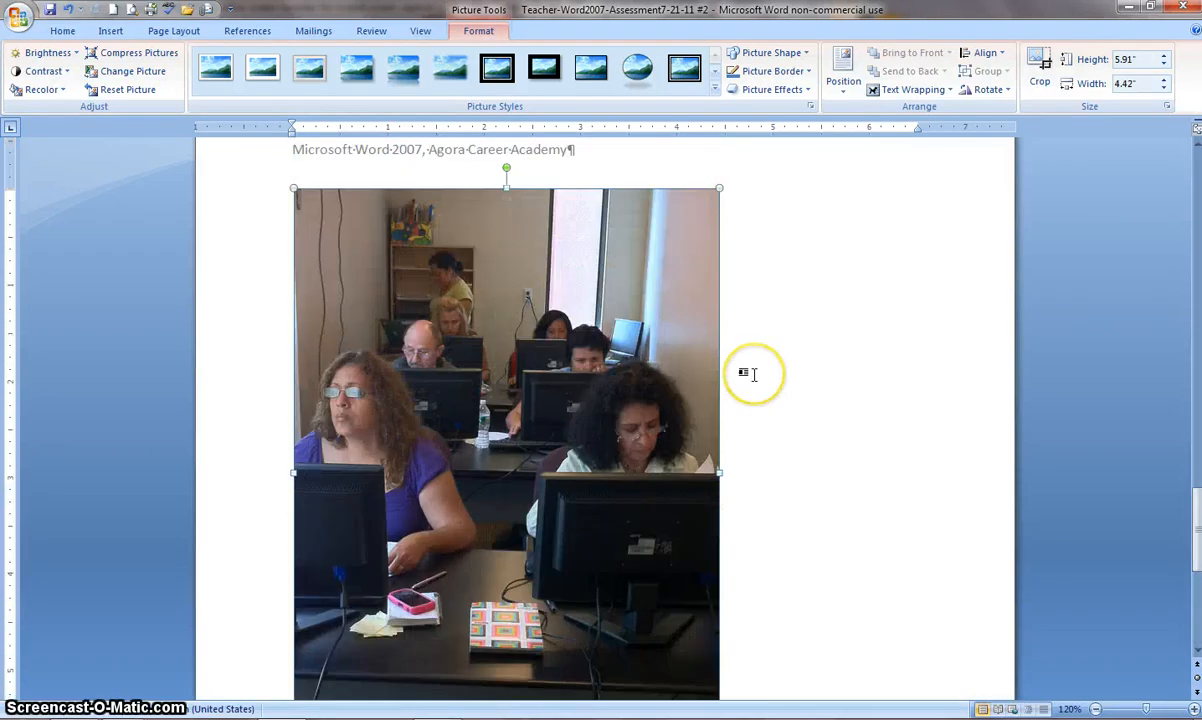
{"action": "scroll", "coordinate": [735, 380], "scroll_direction": "down", "scroll_amount": 3}
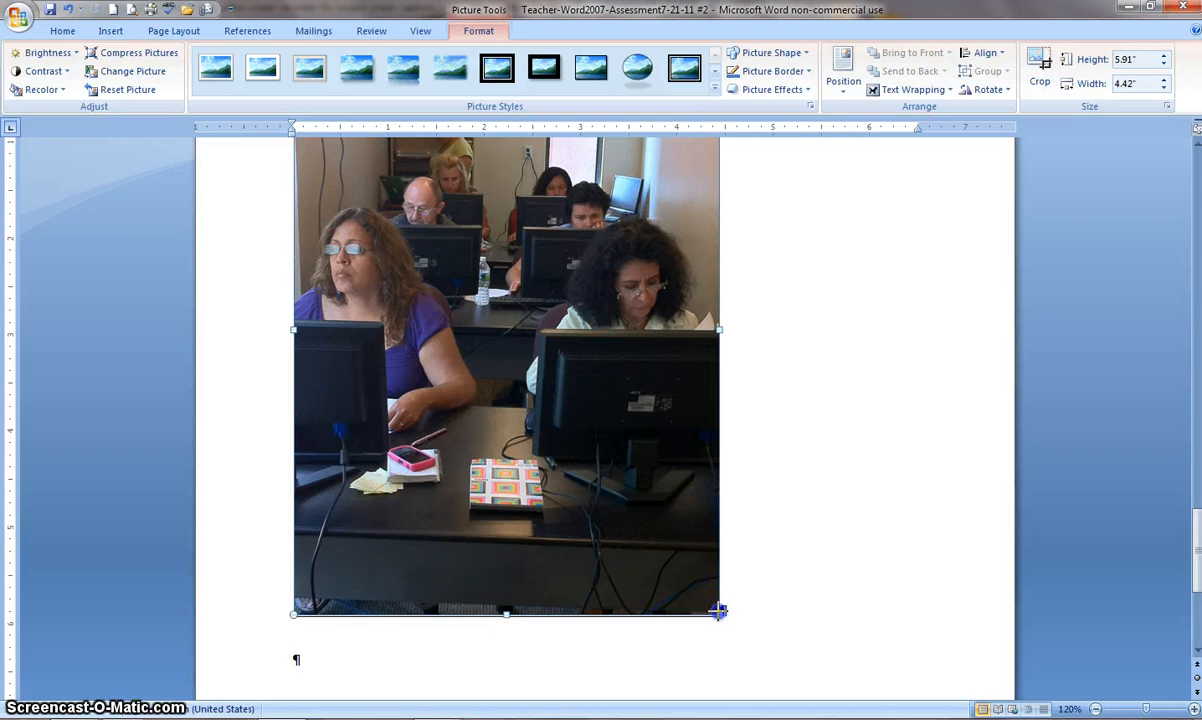
{"action": "left_click_drag", "start_coordinate": [722, 612], "coordinate": [598, 283]}
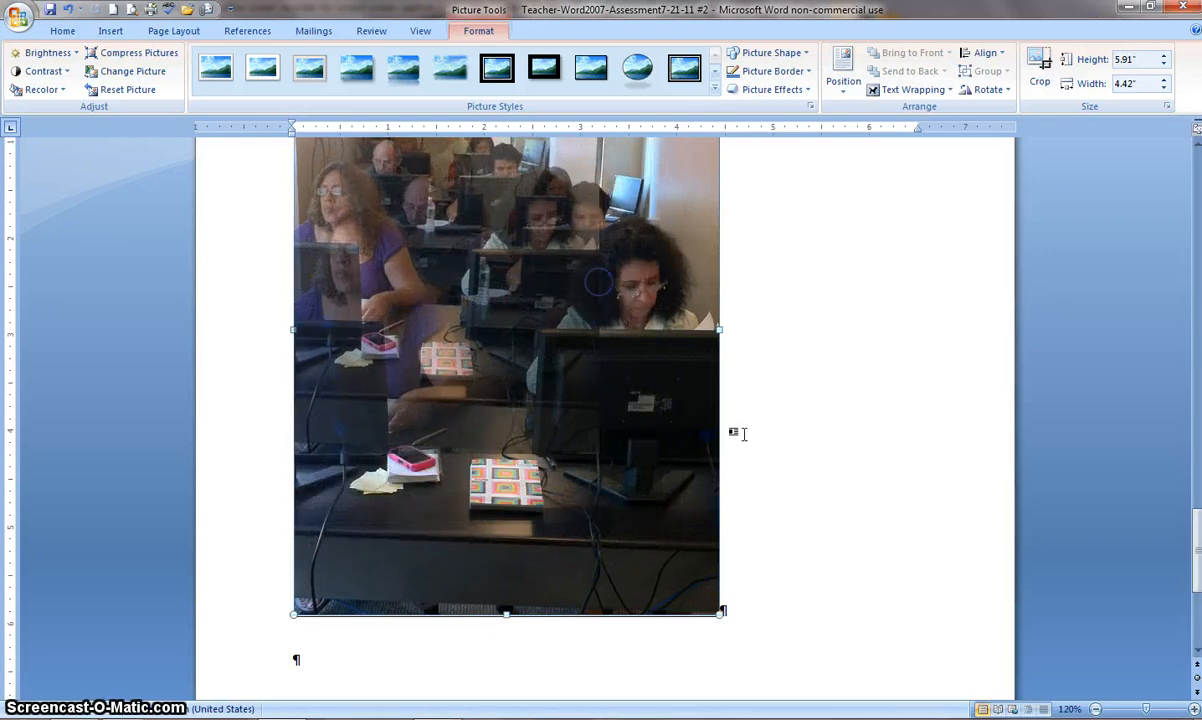
{"action": "scroll", "coordinate": [745, 434], "scroll_direction": "up", "scroll_amount": 4}
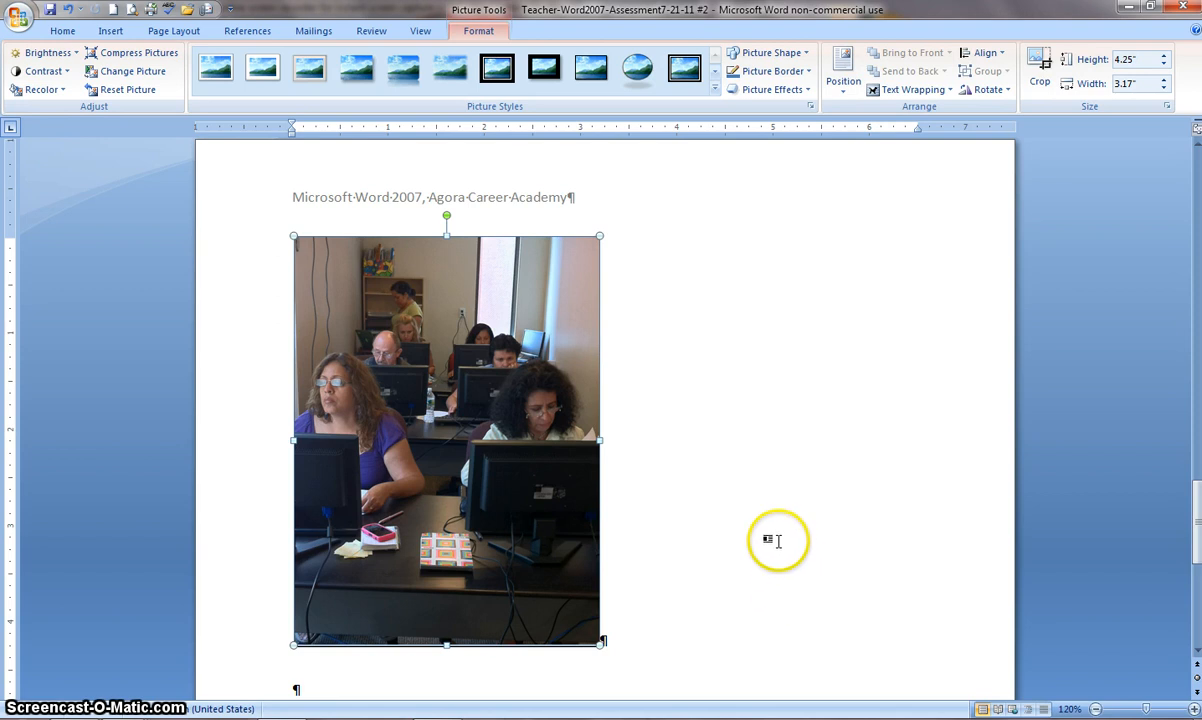
Start a Clip Art search at the second empty paragraph below the class picture, with "dog" as the search term
{"action": "scroll", "coordinate": [795, 560], "scroll_direction": "down", "scroll_amount": 3}
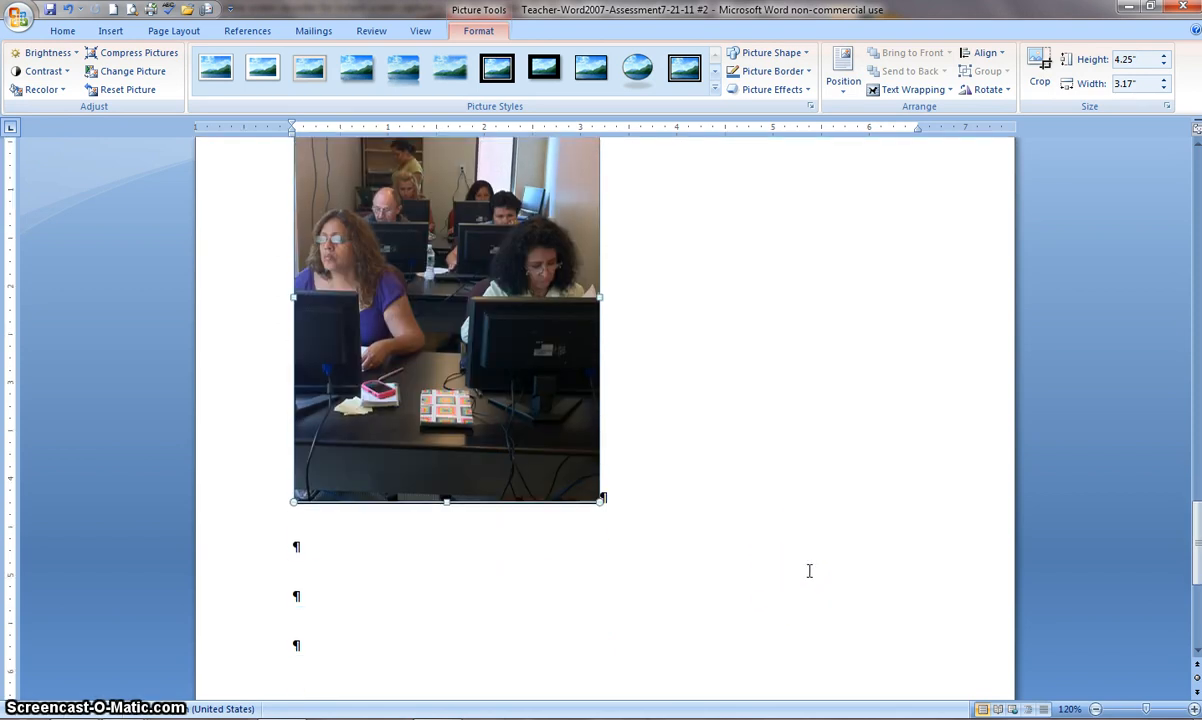
{"action": "left_click", "coordinate": [310, 596]}
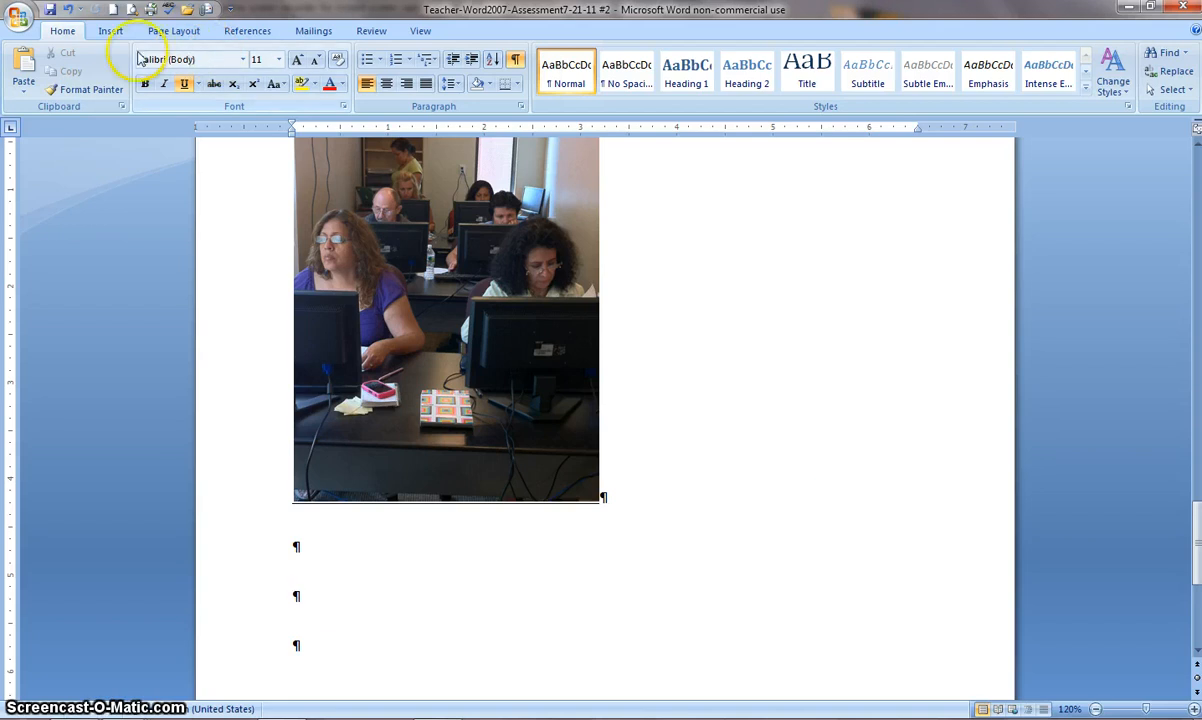
{"action": "left_click", "coordinate": [110, 31]}
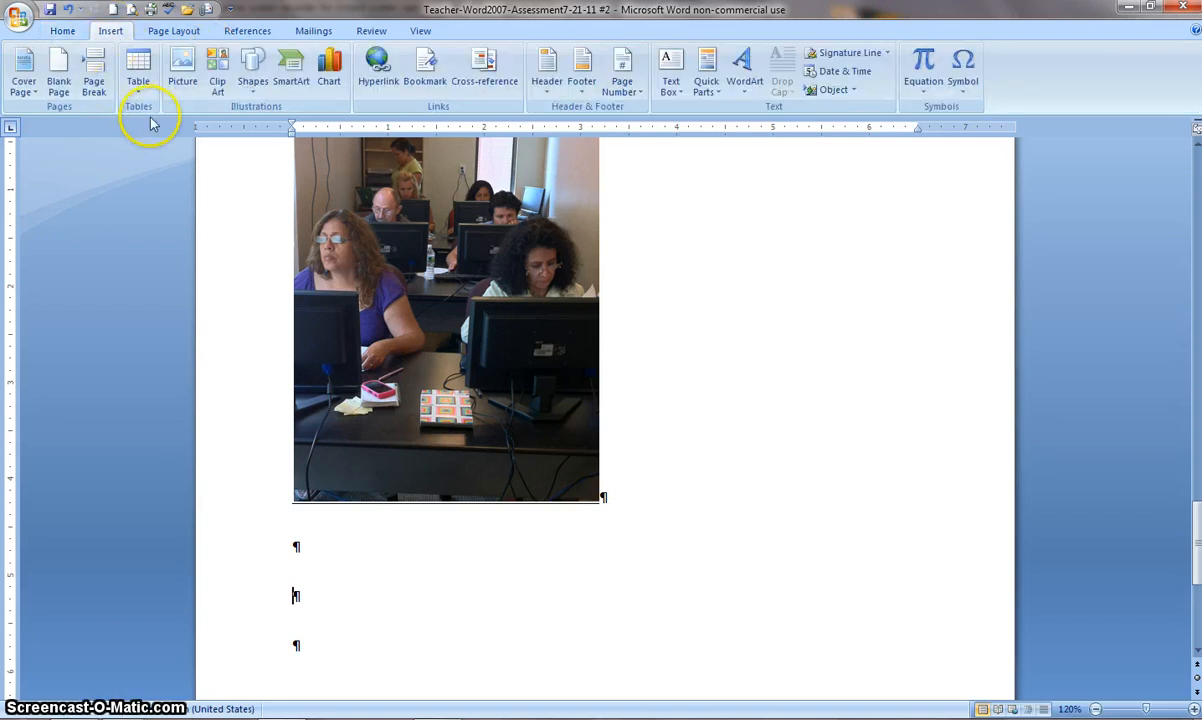
{"action": "left_click", "coordinate": [218, 72]}
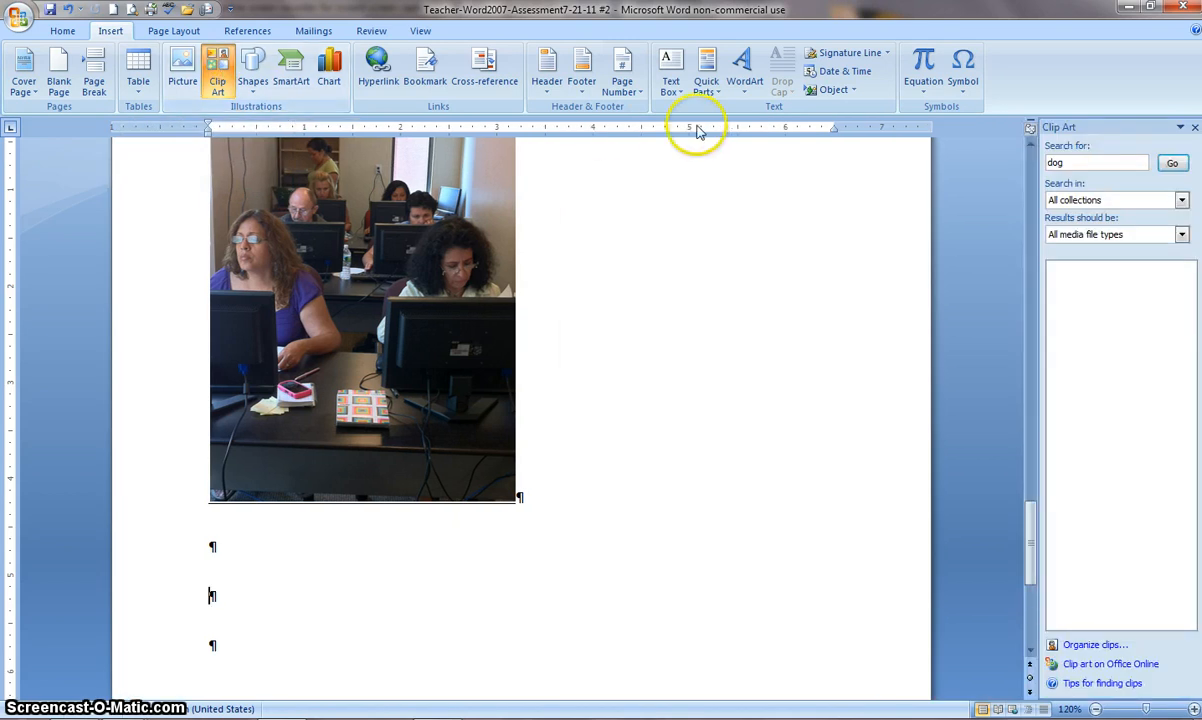
{"action": "left_click", "coordinate": [896, 238]}
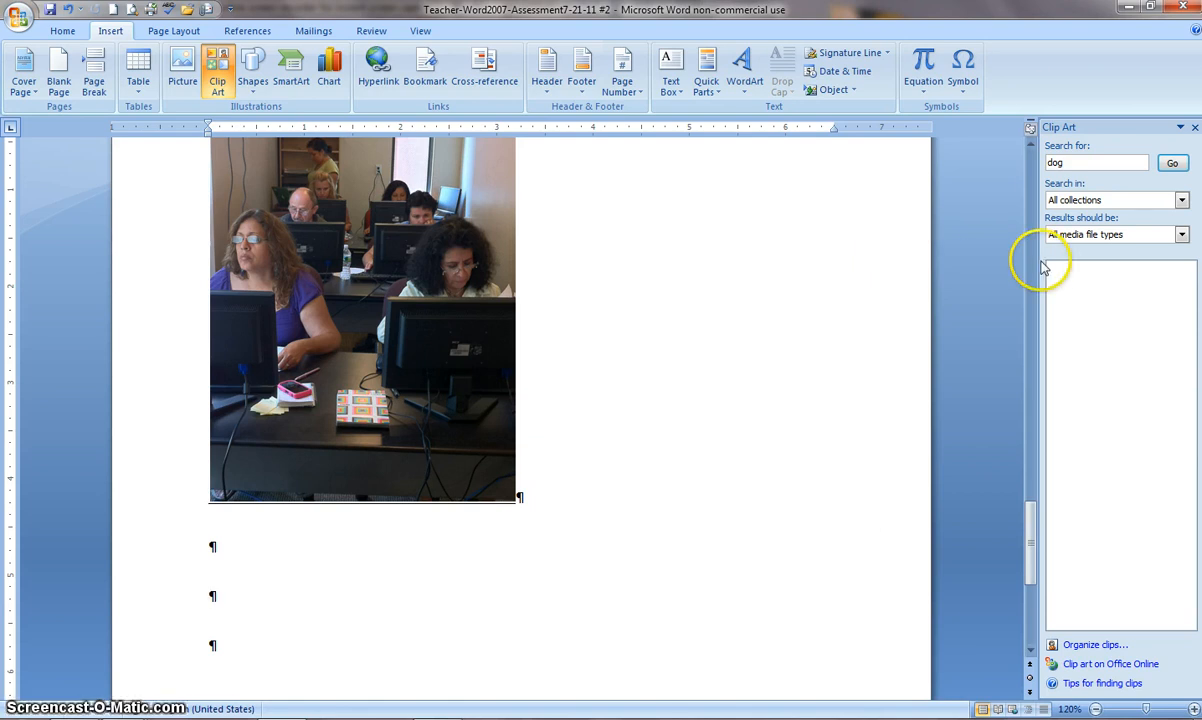
{"action": "double_click", "coordinate": [1062, 163]}
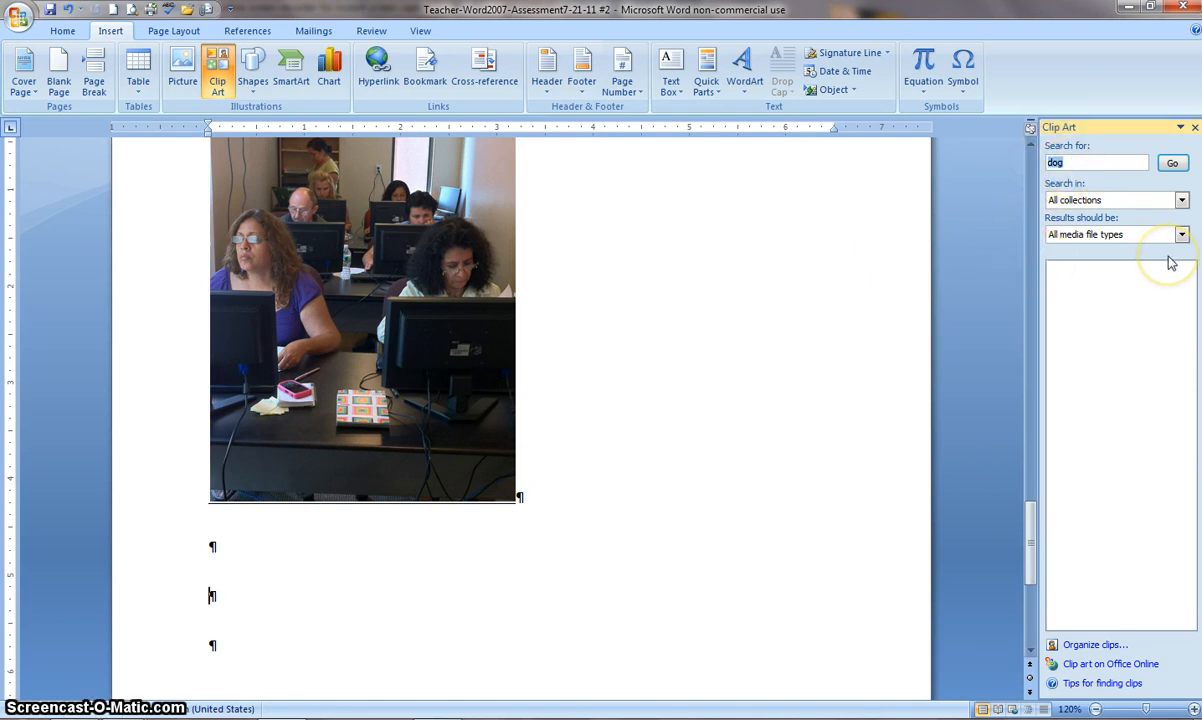
{"action": "type", "text": "do"}
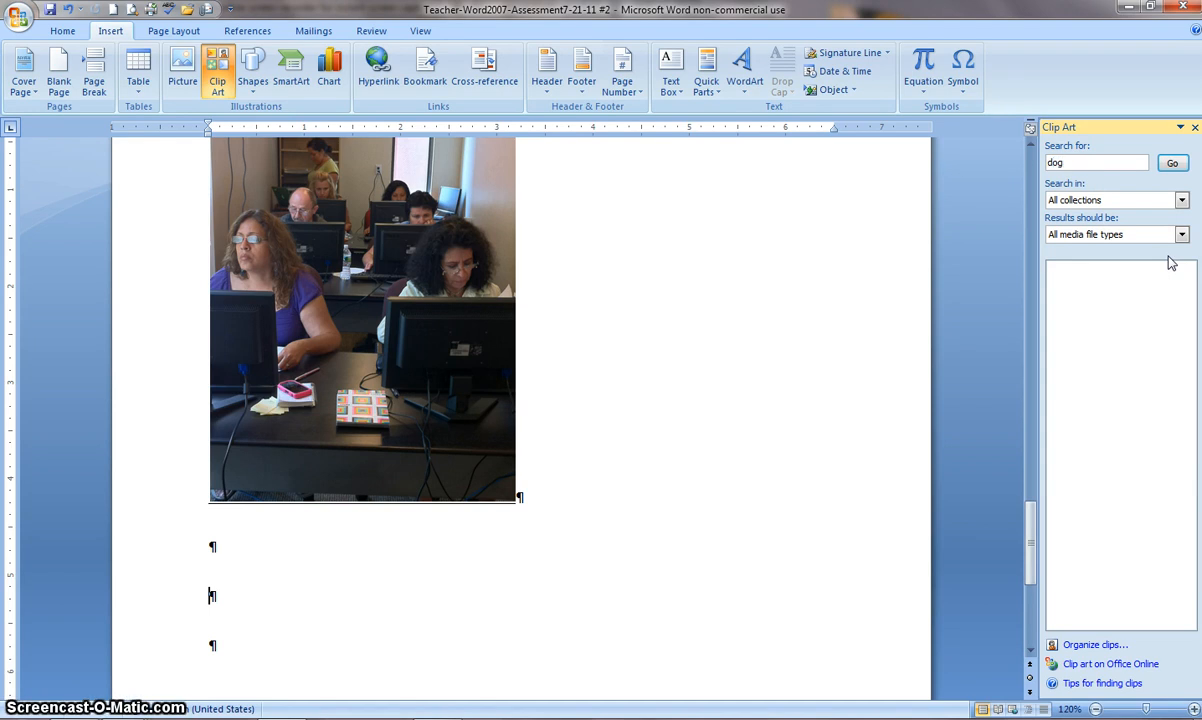
Keep all collections, exclude Photographs, Movies and Sounds so only Clip Art remains as media type, and run the dog search
{"action": "left_click", "coordinate": [1182, 202]}
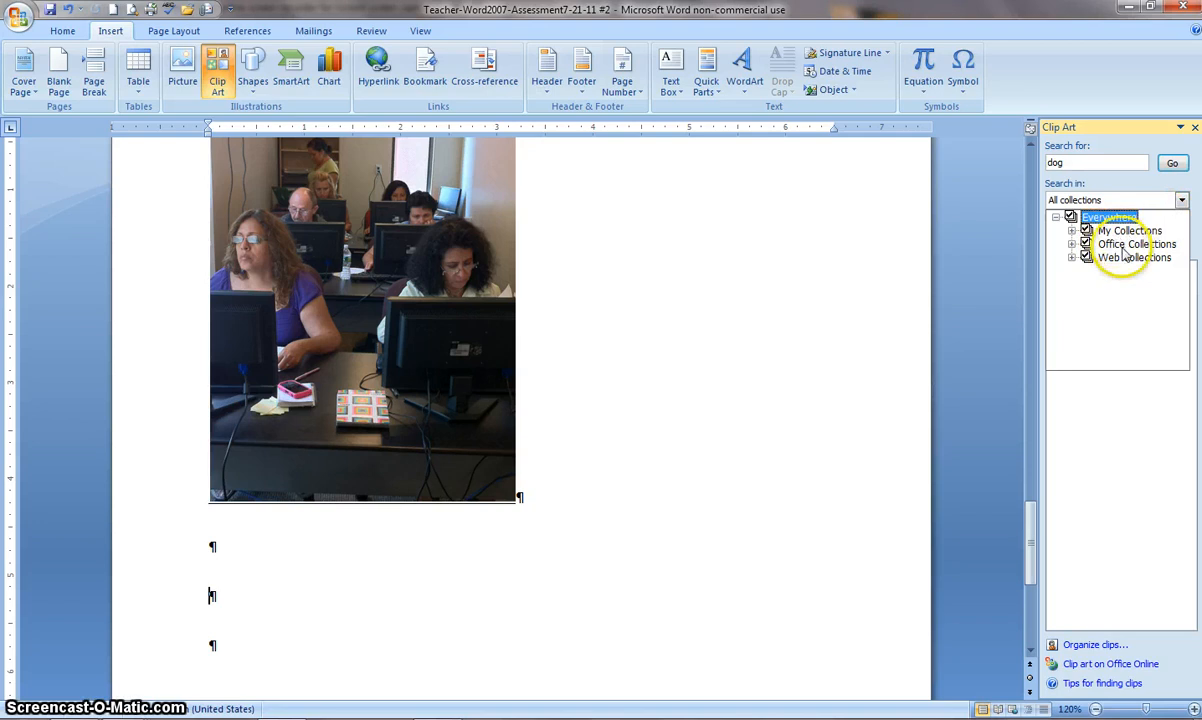
{"action": "left_click", "coordinate": [1127, 201]}
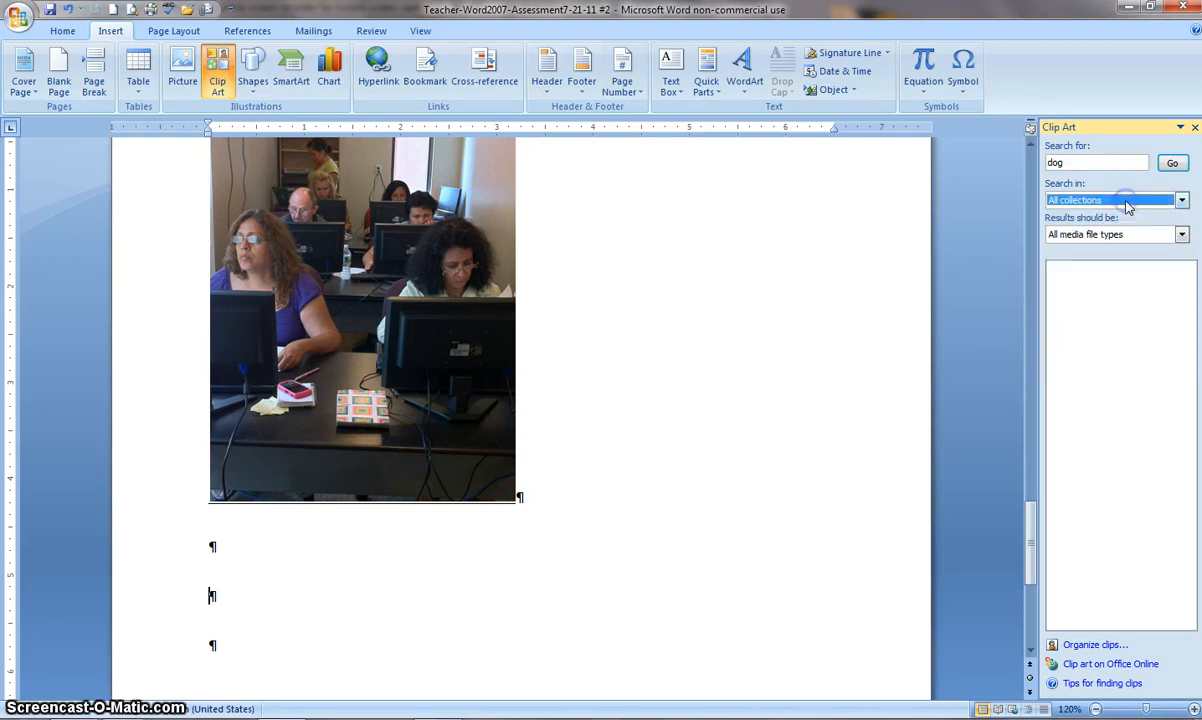
{"action": "left_click", "coordinate": [1182, 235]}
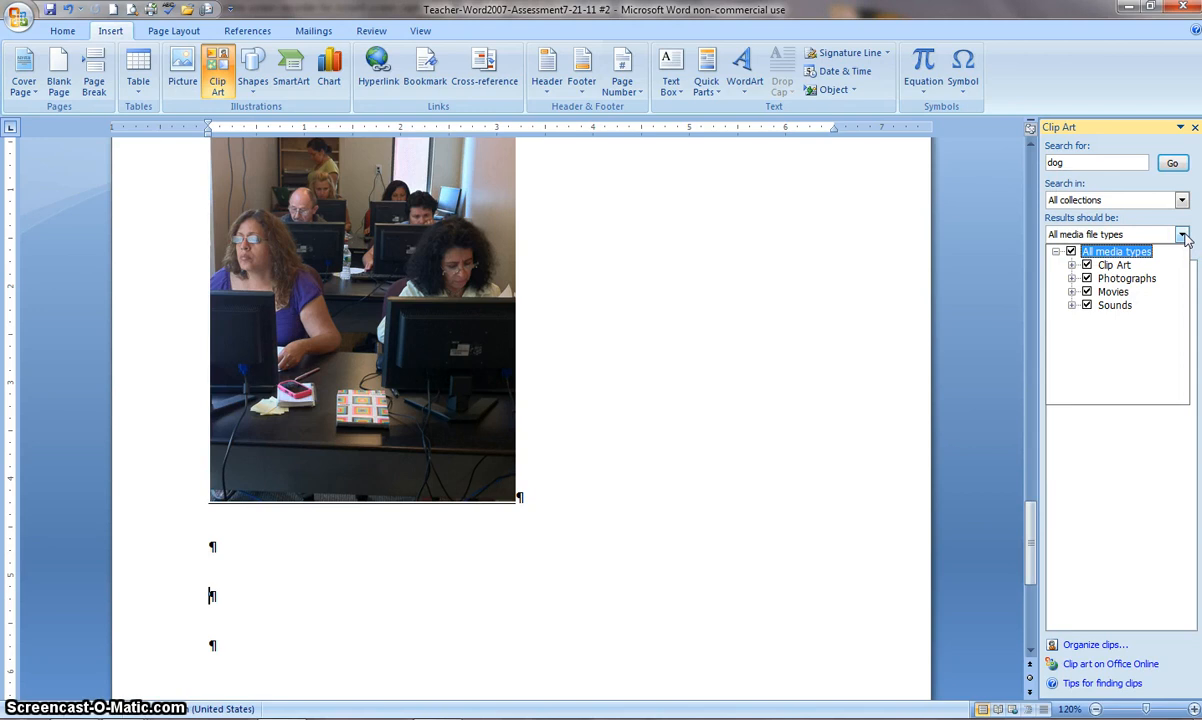
{"action": "left_click", "coordinate": [1088, 279]}
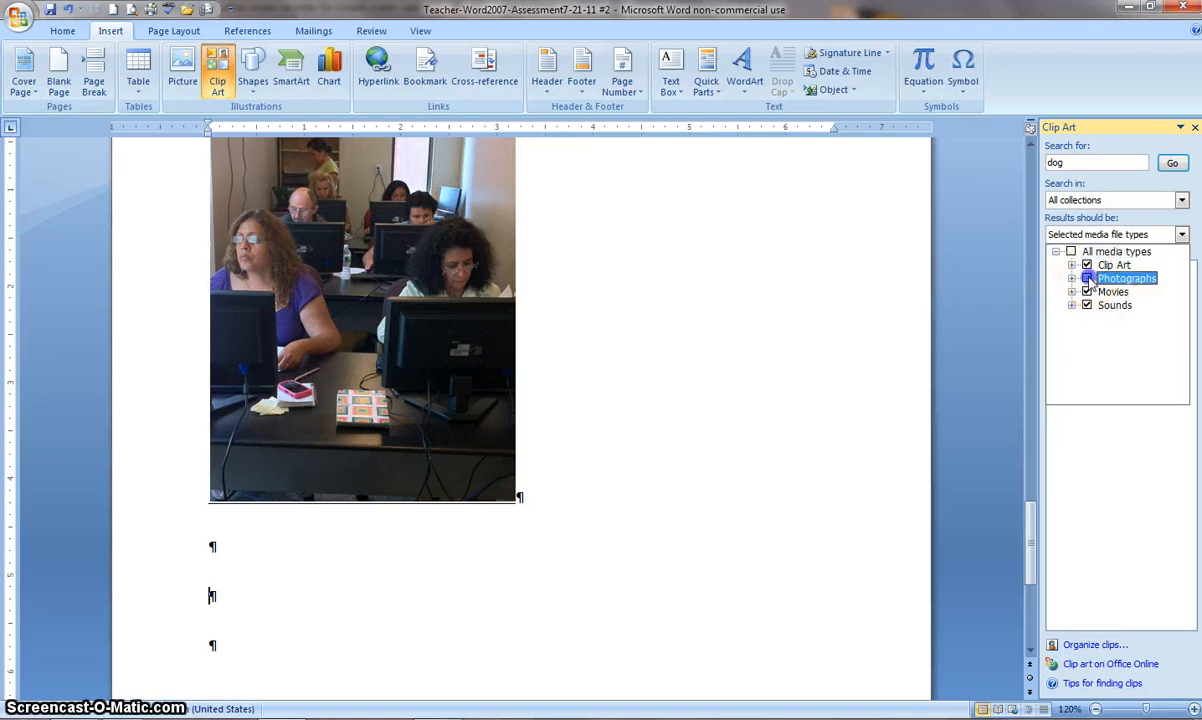
{"action": "left_click", "coordinate": [1087, 292]}
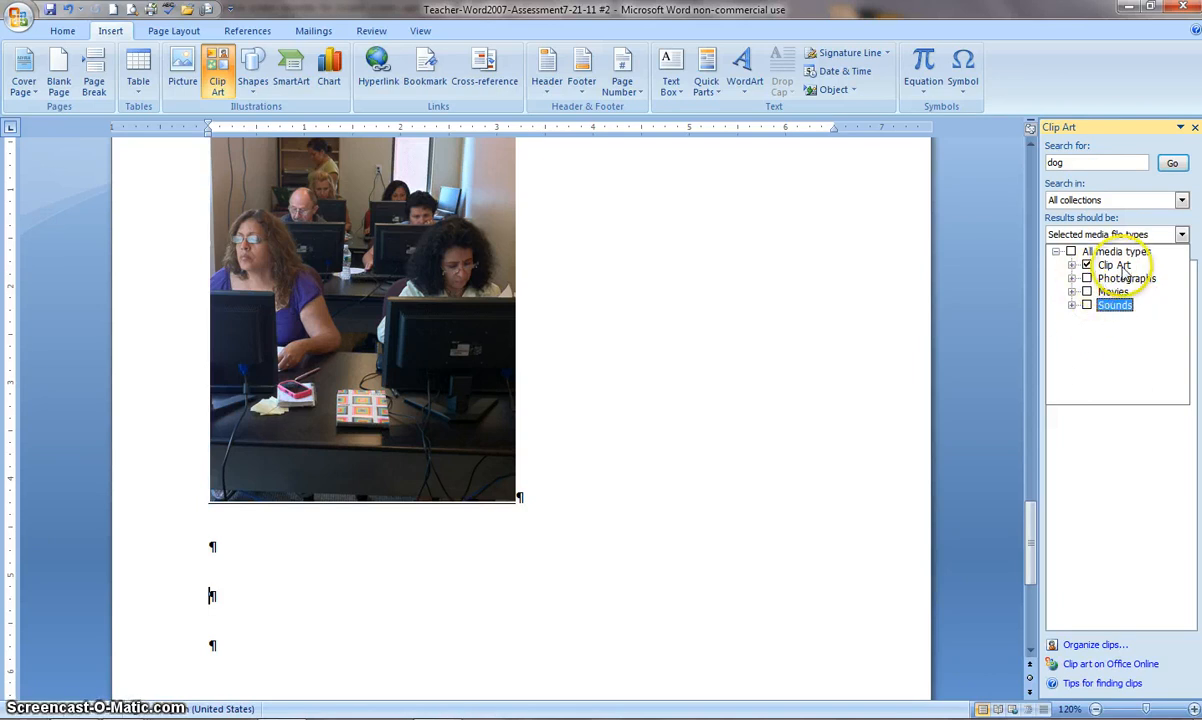
{"action": "left_click", "coordinate": [1172, 165]}
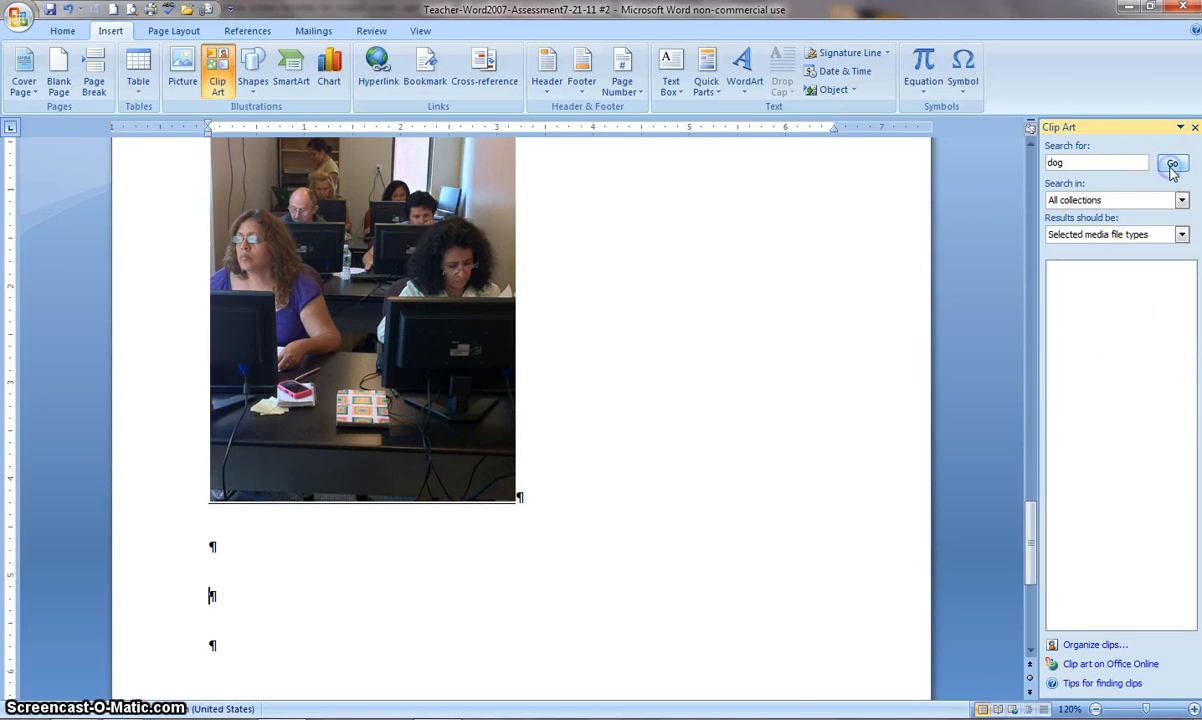